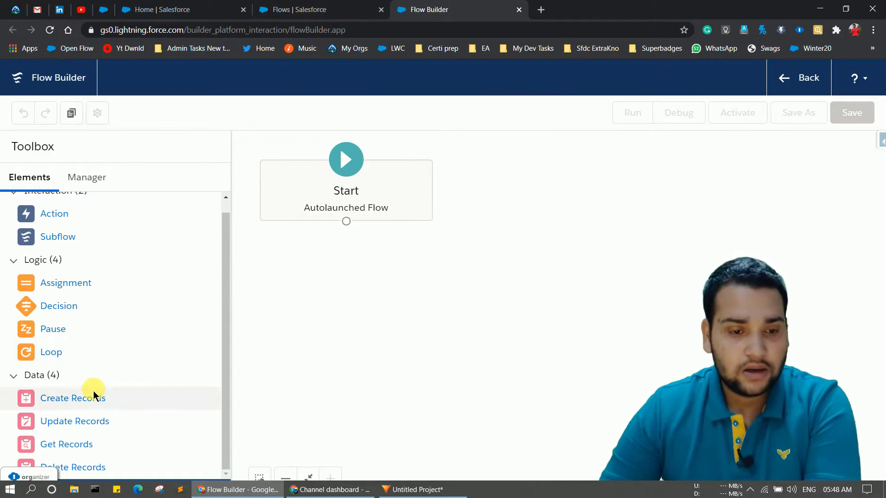
# Step: Create a new flow of type Autolaunched Flow (No Trigger) from the Flows setup page
pyautogui.click(318, 9)
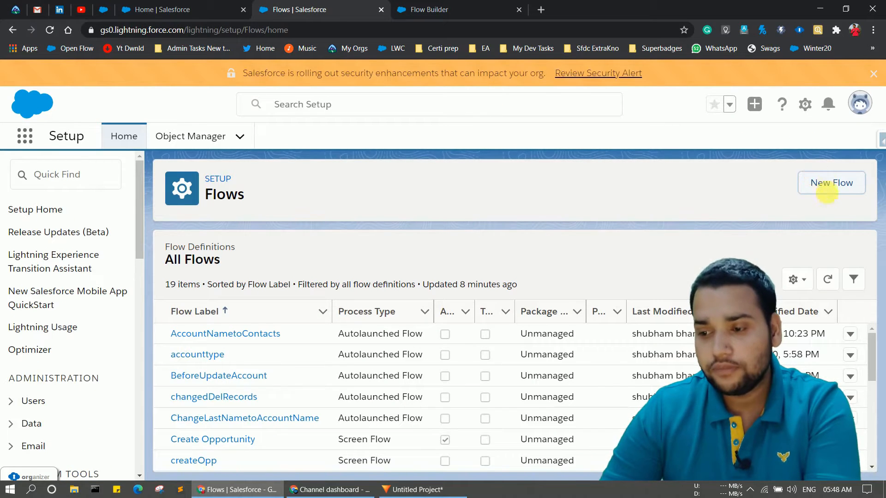
pyautogui.click(819, 183)
pyautogui.click(657, 9)
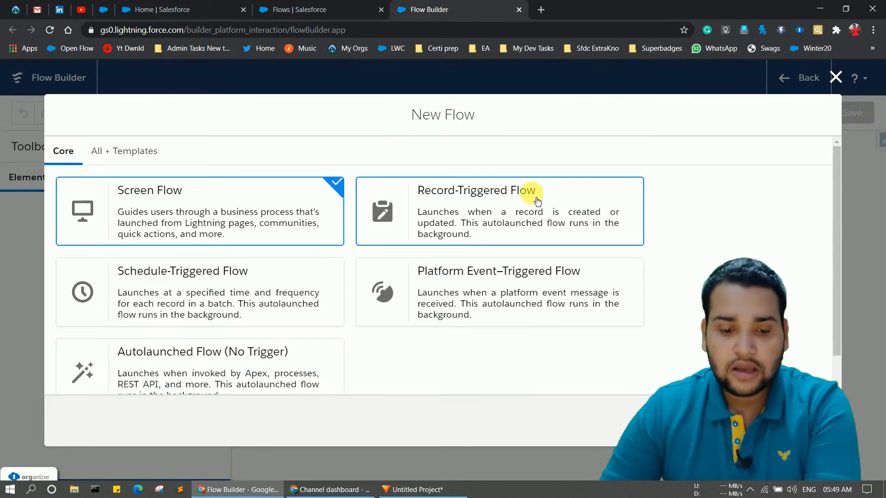
pyautogui.scroll(-1, 245, 329)
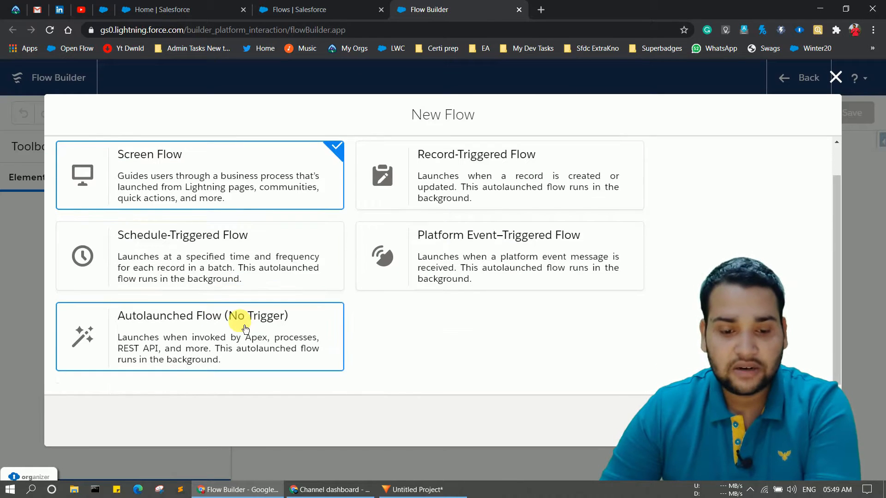
pyautogui.click(159, 331)
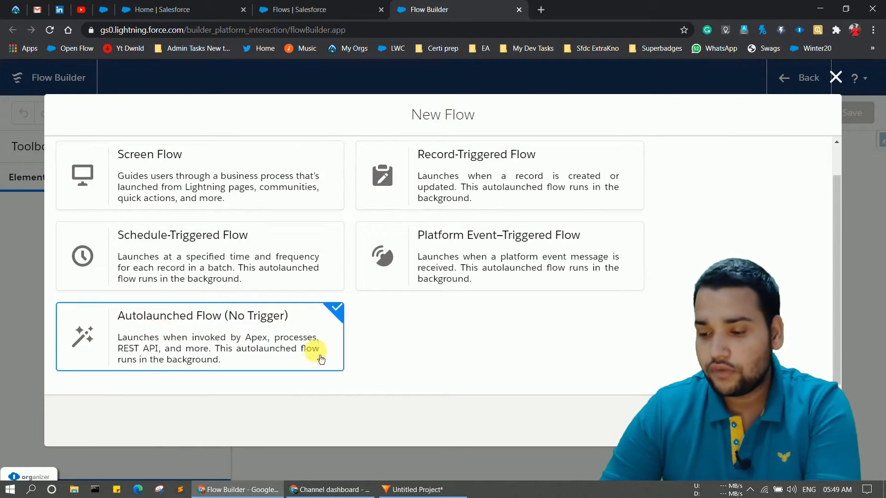
pyautogui.click(809, 420)
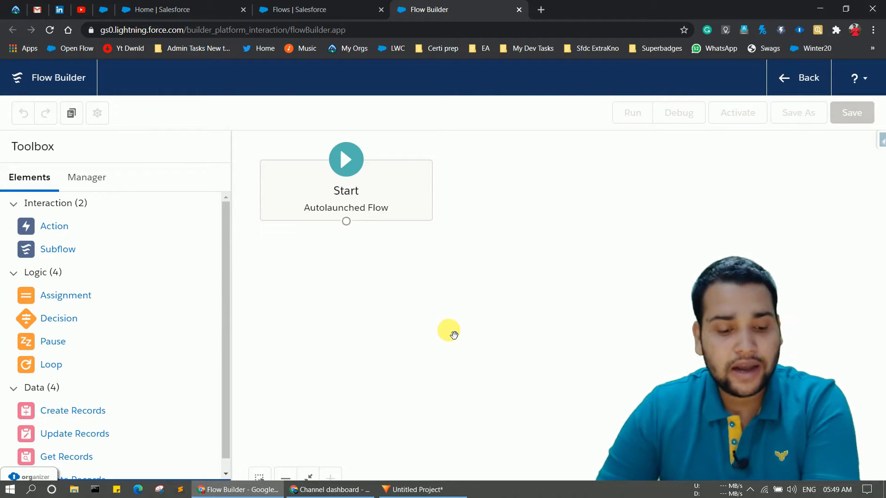
# Step: Add a Get Records element beside Start with label and API name getOpp, retrieving records of the Opportunity object
pyautogui.moveTo(65, 454); pyautogui.dragTo(478, 178)
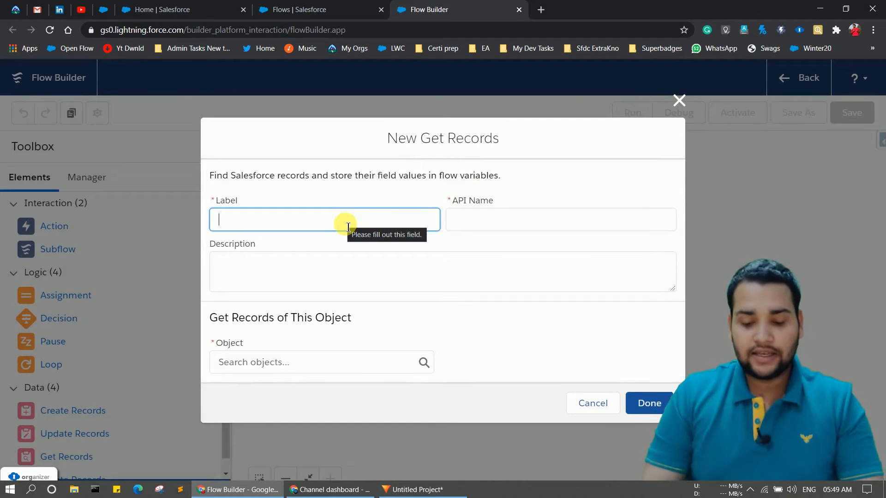
pyautogui.write('getOpp')
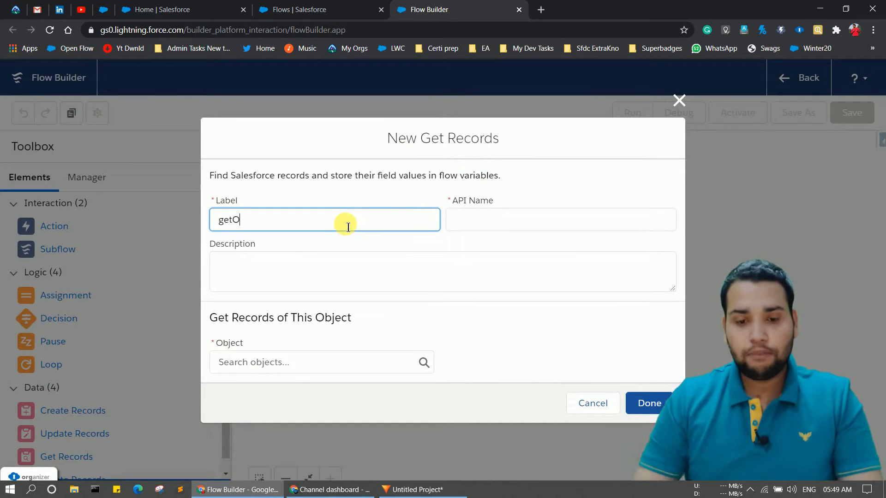
pyautogui.click(473, 222)
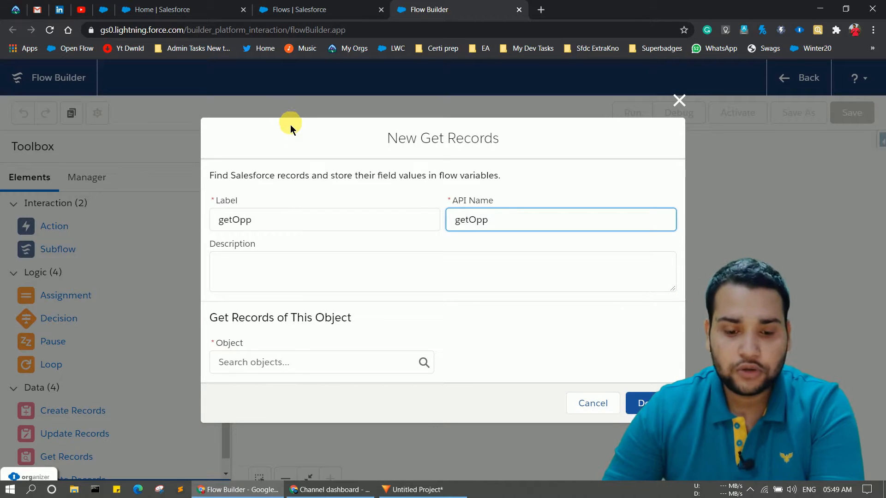
pyautogui.click(302, 364)
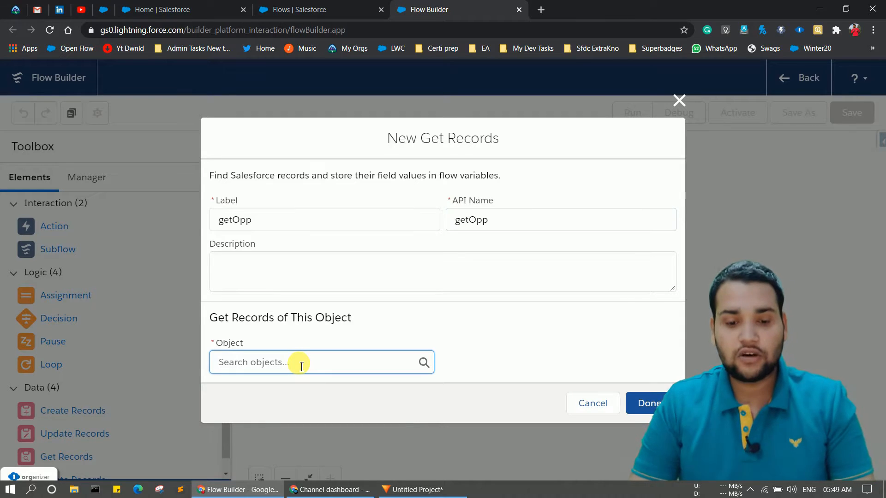
pyautogui.write('Opp')
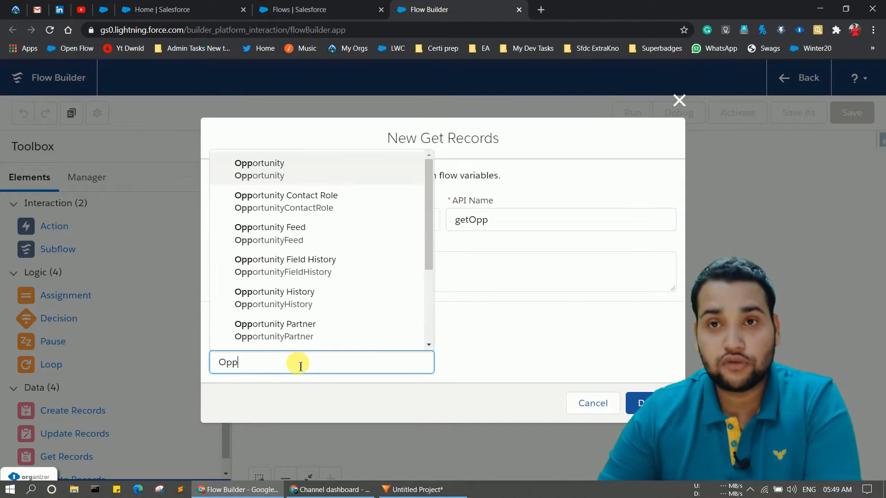
pyautogui.click(307, 168)
pyautogui.scroll(-6, 457, 310)
pyautogui.scroll(4, 455, 318)
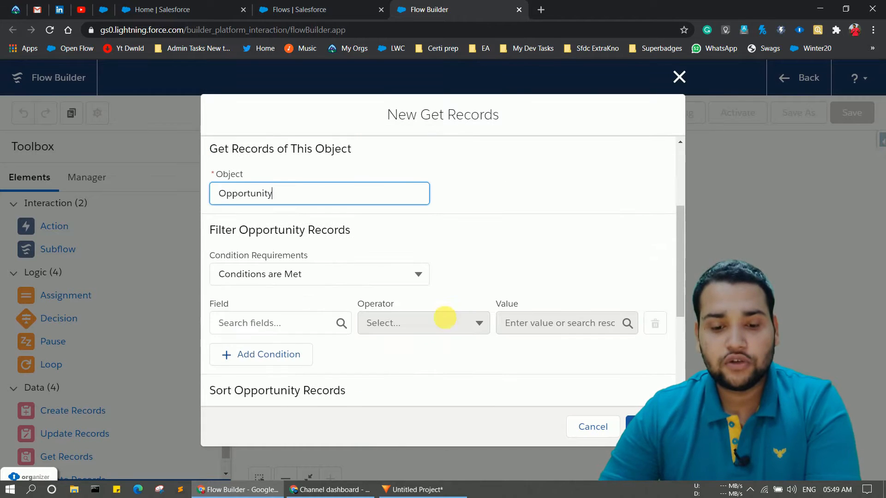
# Step: Filter the Opportunity records by AccountId, using a new variable resource with API name recordId as the comparison value
pyautogui.click(277, 333)
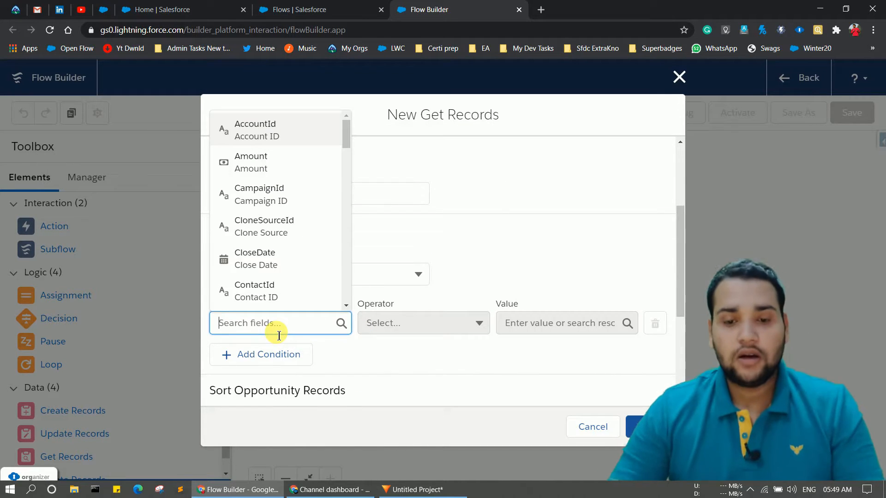
pyautogui.click(297, 135)
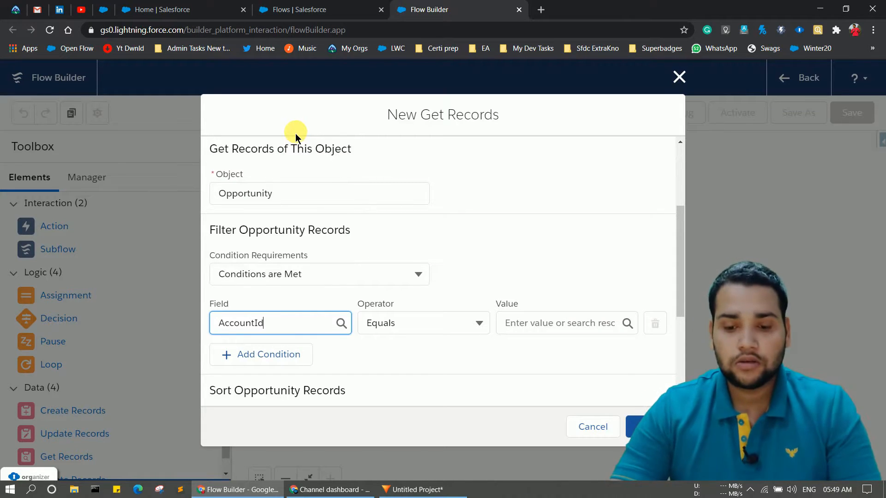
pyautogui.click(521, 324)
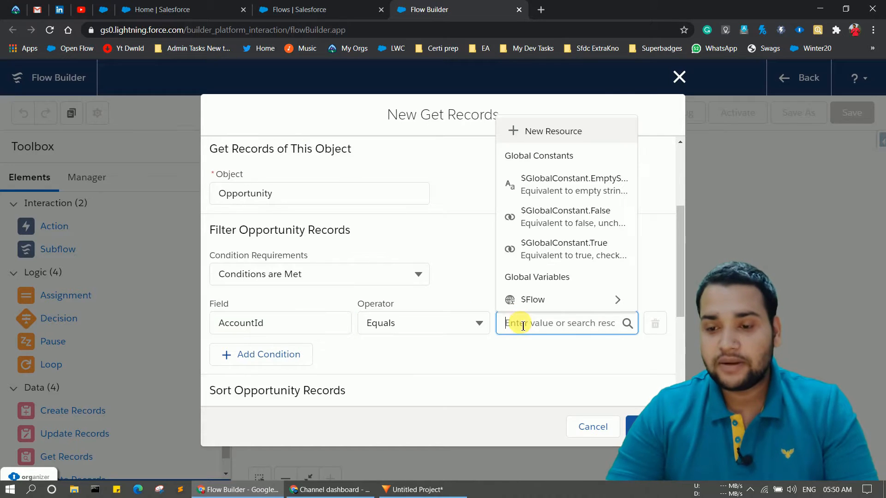
pyautogui.click(572, 134)
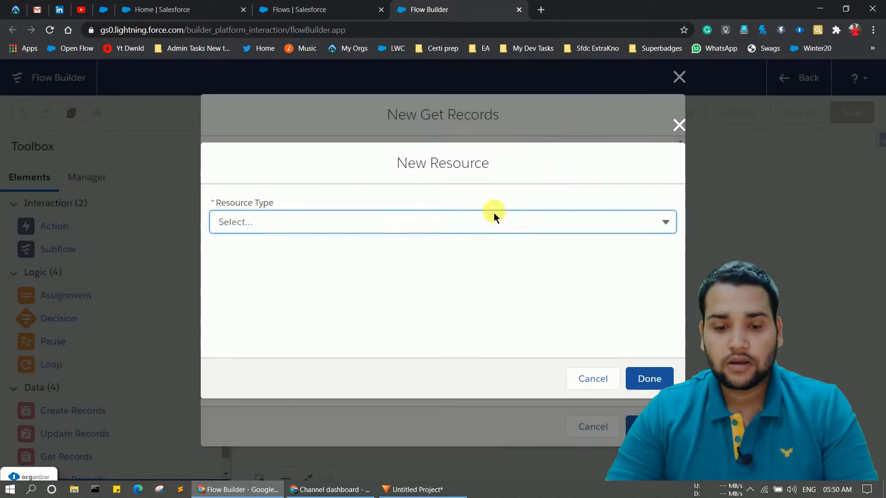
pyautogui.click(458, 220)
pyautogui.click(273, 255)
pyautogui.click(281, 262)
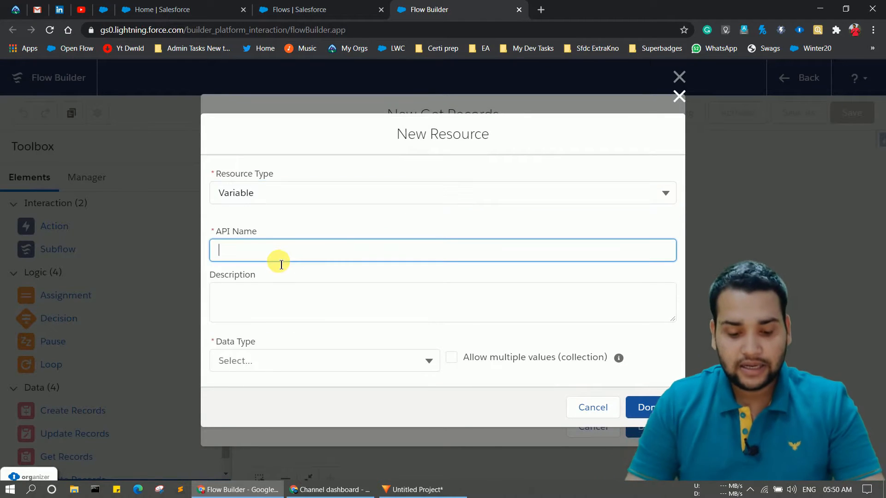
pyautogui.write('recor')
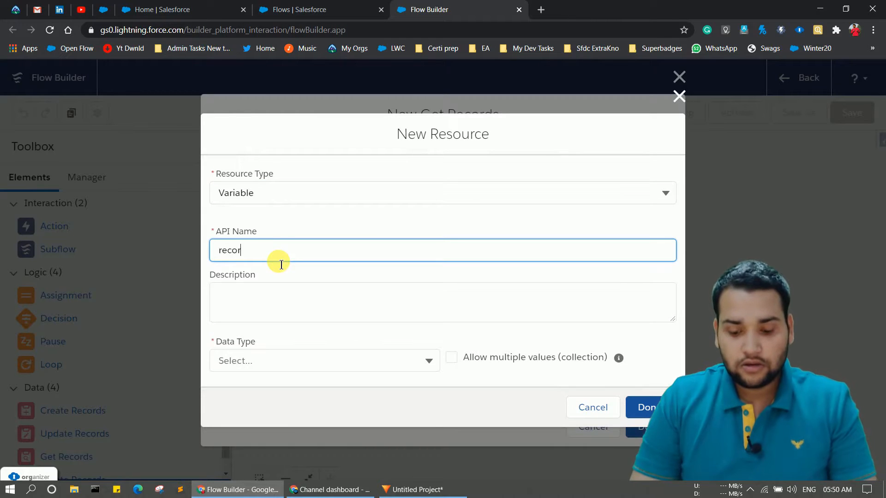
pyautogui.write('dId')
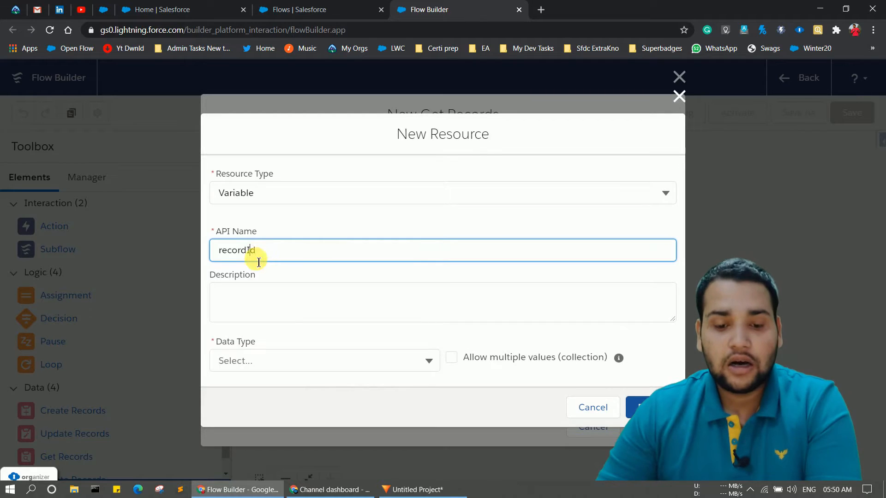
pyautogui.doubleClick(239, 261)
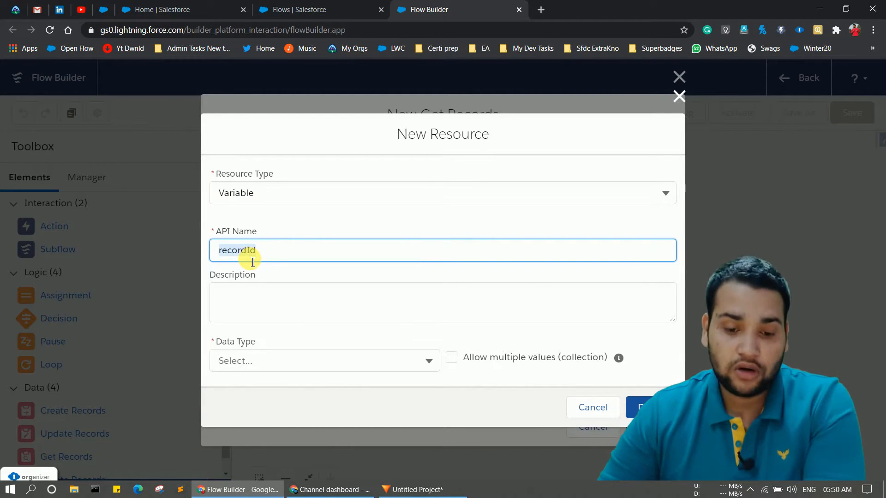
pyautogui.click(273, 259)
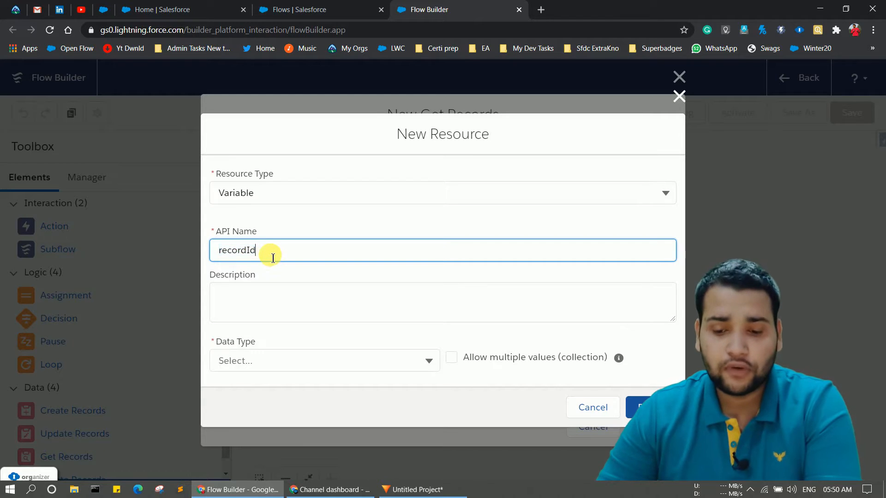
# Step: Give the recordId variable the Text data type, make it available for input, and finish the resource
pyautogui.click(244, 363)
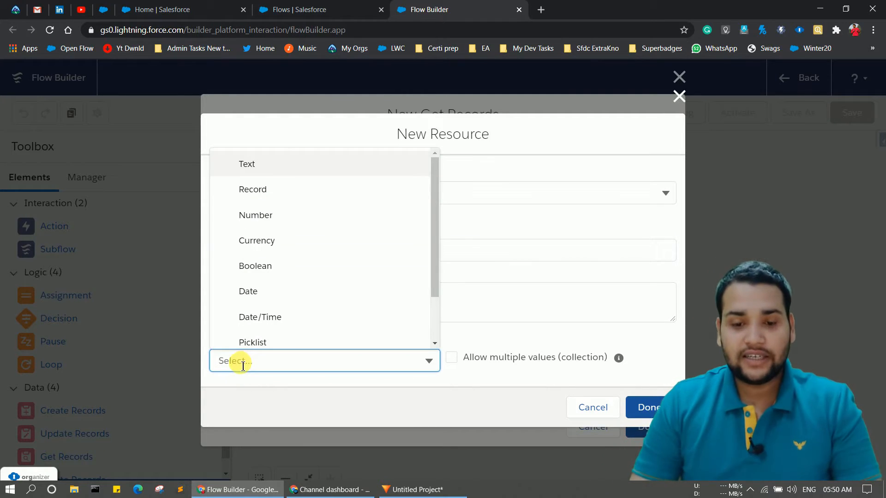
pyautogui.press('Down')
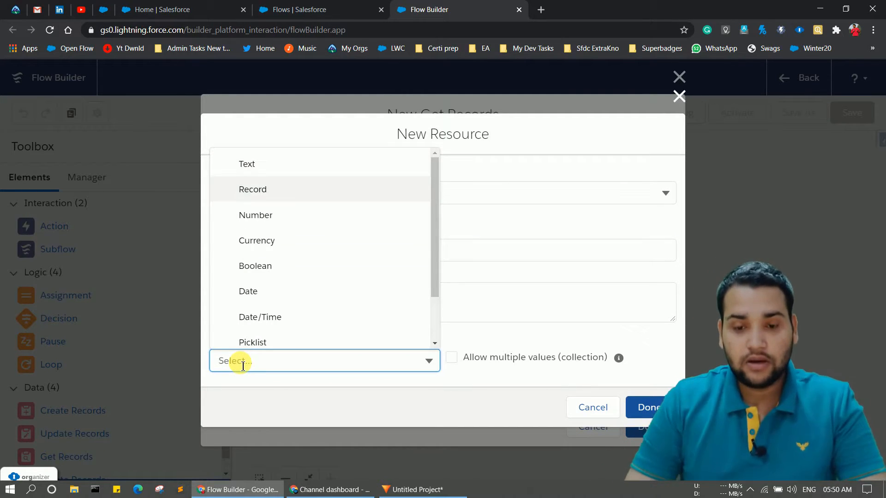
pyautogui.click(279, 167)
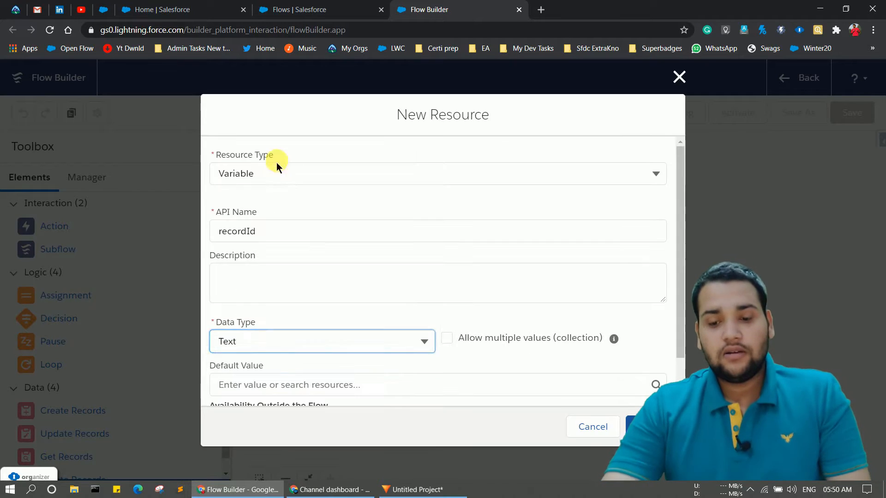
pyautogui.scroll(-1, 420, 275)
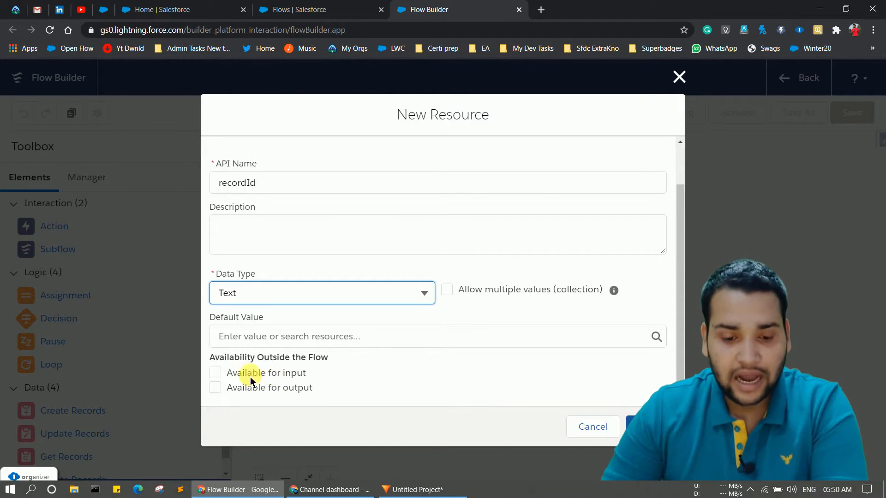
pyautogui.click(217, 375)
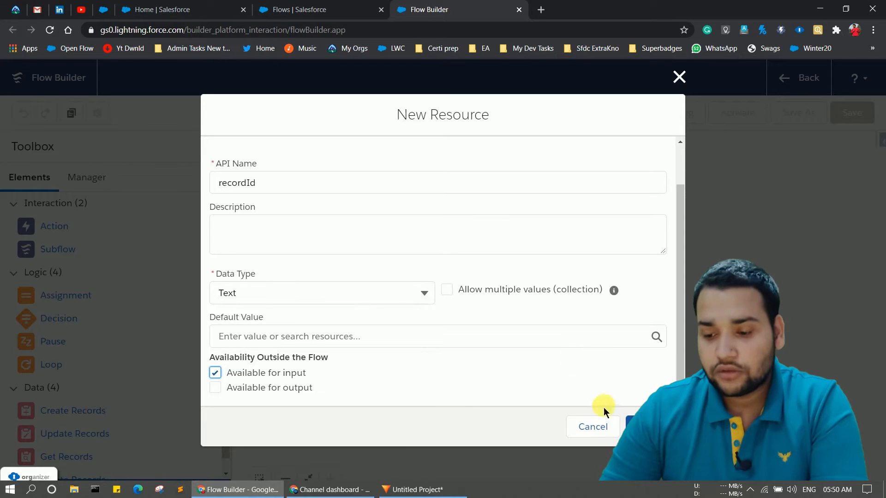
pyautogui.click(631, 426)
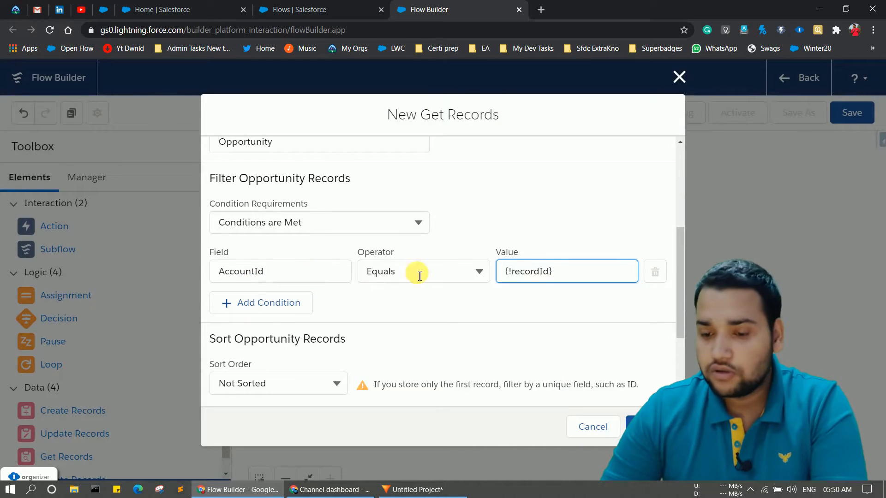
# Step: Add a second filter condition requiring the opportunity Amount to be Greater Than 100000
pyautogui.click(296, 304)
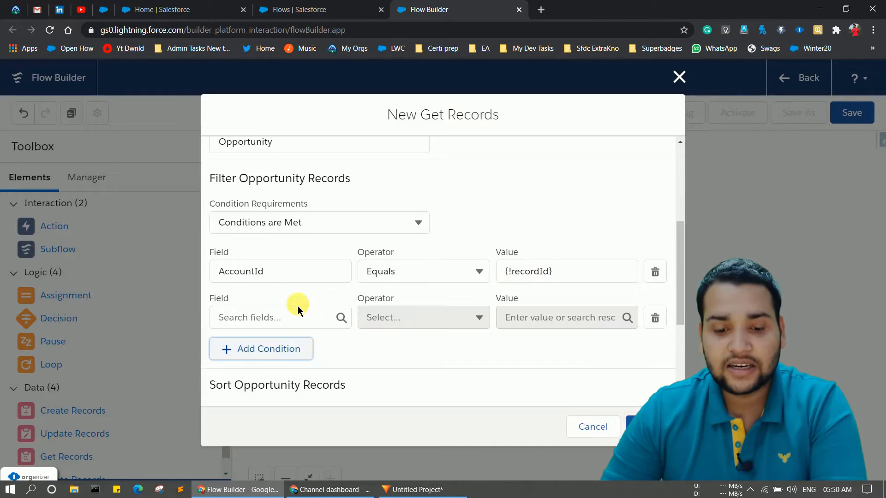
pyautogui.click(291, 318)
pyautogui.write('Amount')
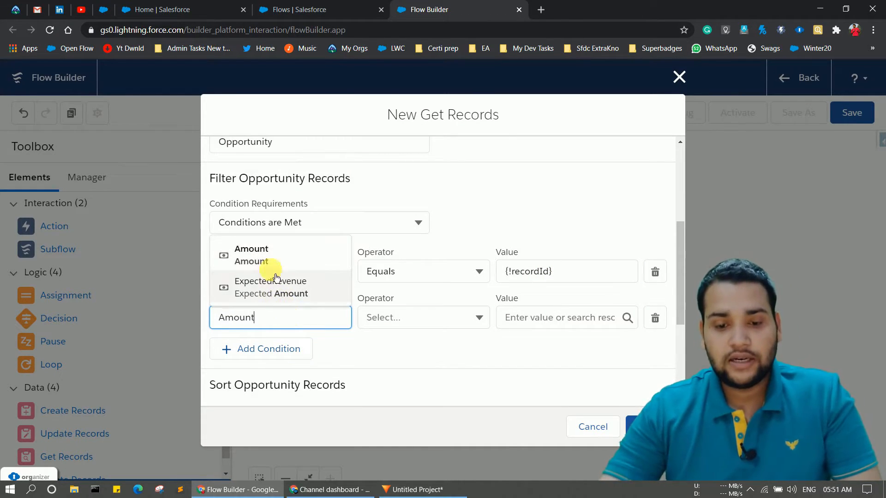
pyautogui.click(251, 257)
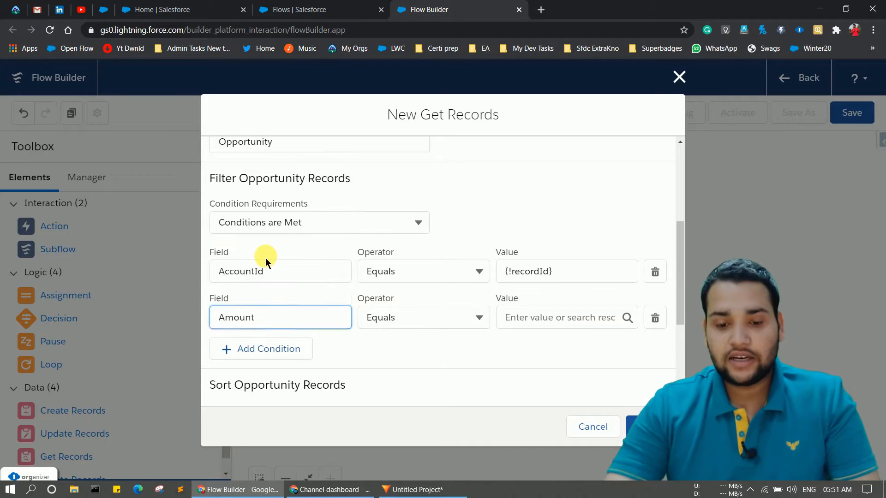
pyautogui.click(459, 331)
pyautogui.click(419, 187)
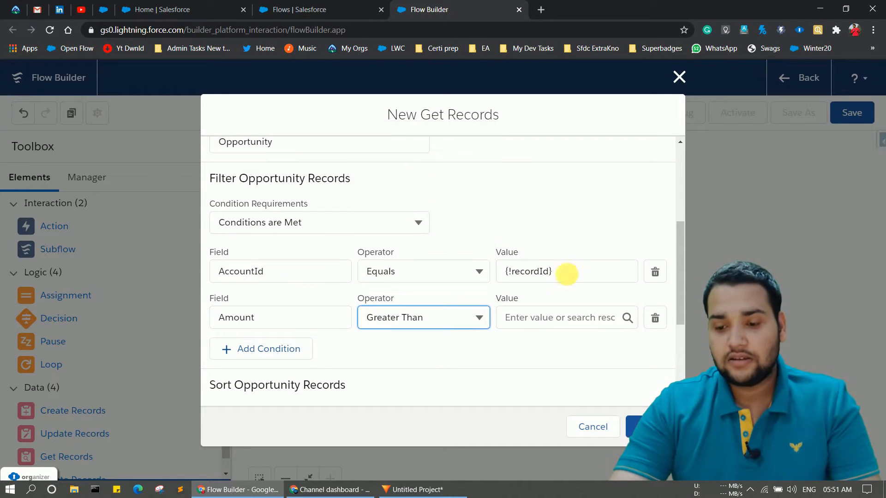
pyautogui.click(567, 317)
pyautogui.write('100000')
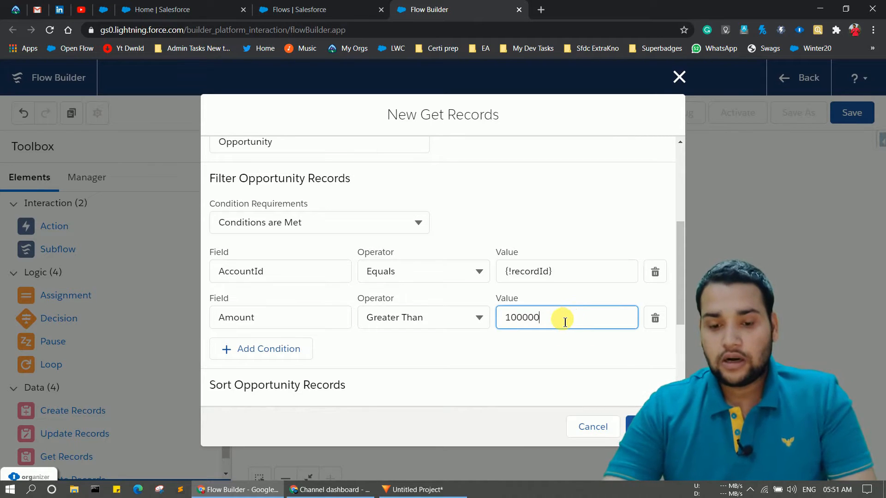
# Step: Set getOpp to store all records and finish the Get Records element
pyautogui.scroll(-4, 563, 318)
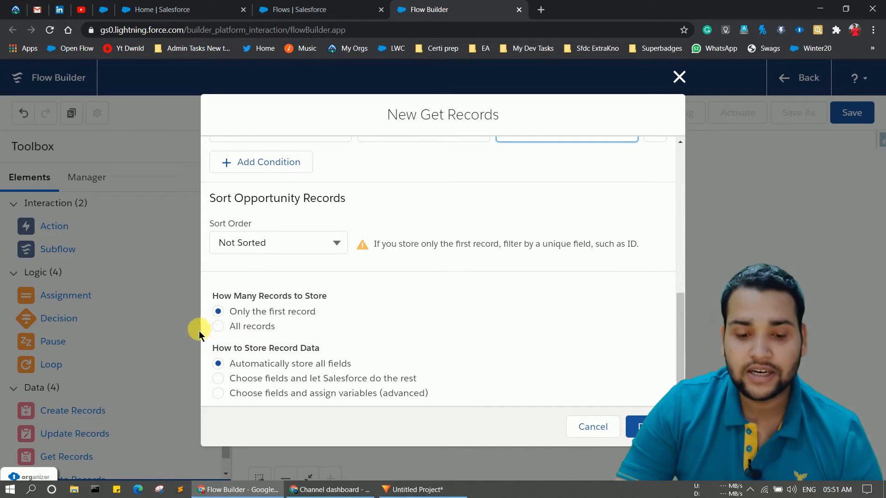
pyautogui.click(217, 327)
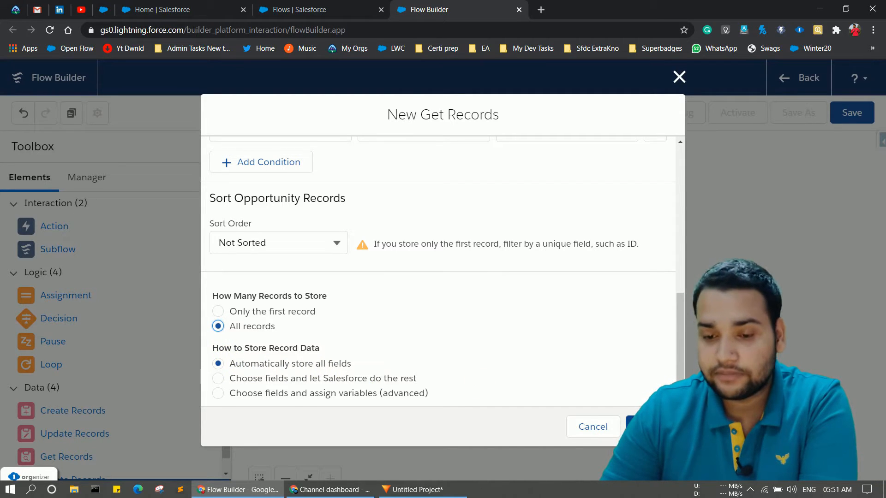
pyautogui.click(643, 426)
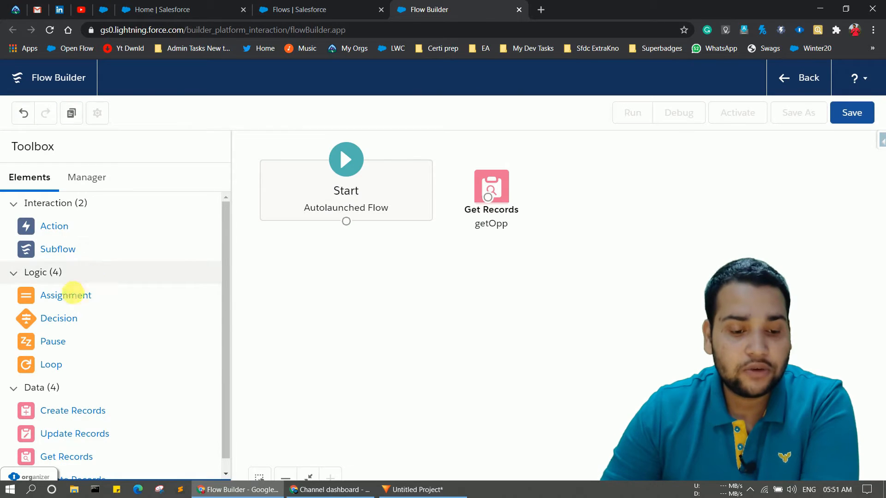
# Step: Add a Loop element labelled opp over the getOpp opportunity collection, and connect Start to getOpp and getOpp to the loop
pyautogui.moveTo(49, 363); pyautogui.dragTo(570, 180)
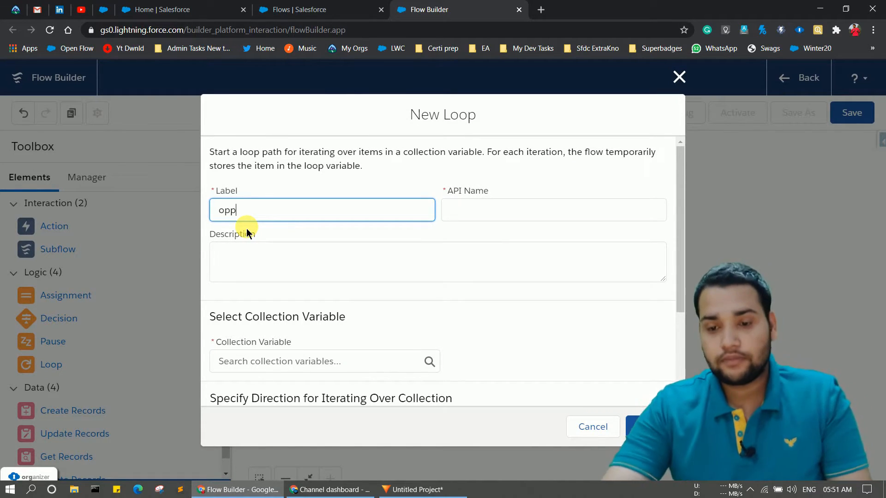
pyautogui.click(472, 221)
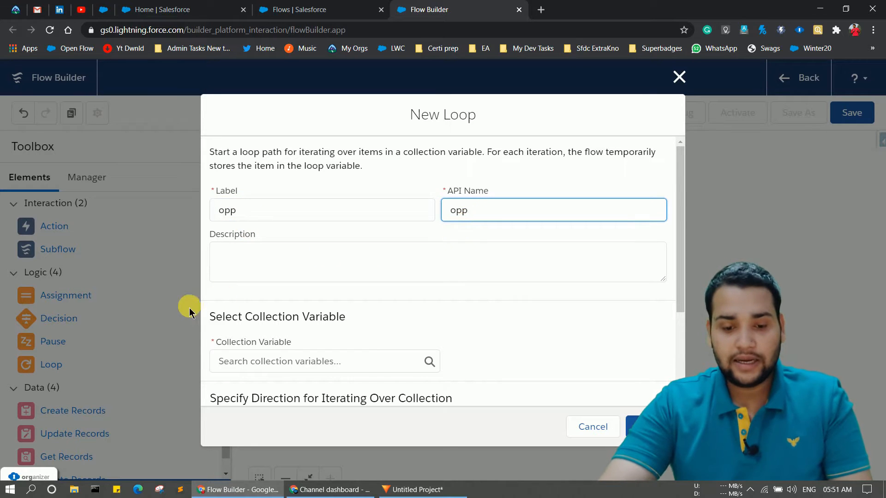
pyautogui.click(228, 364)
pyautogui.write('get')
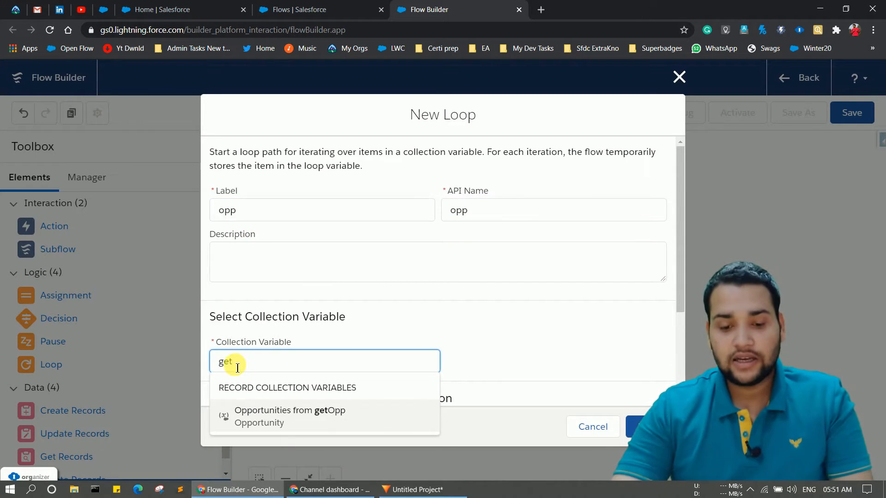
pyautogui.click(262, 412)
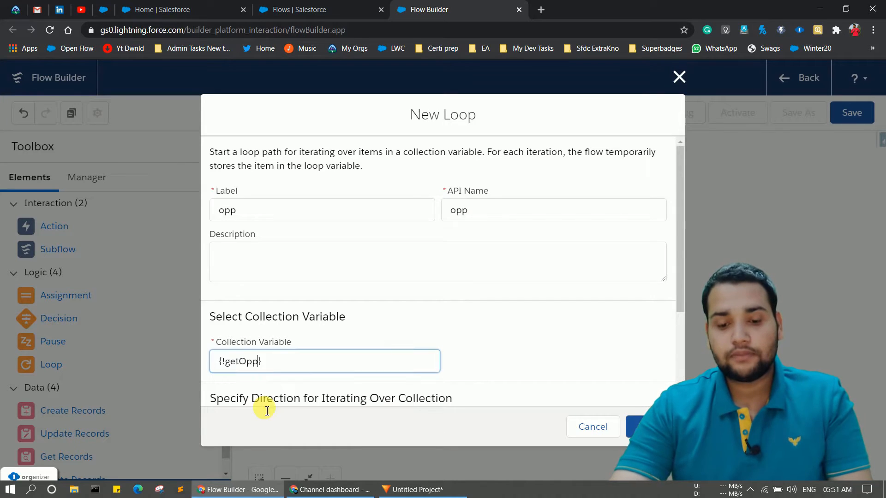
pyautogui.scroll(-3, 275, 376)
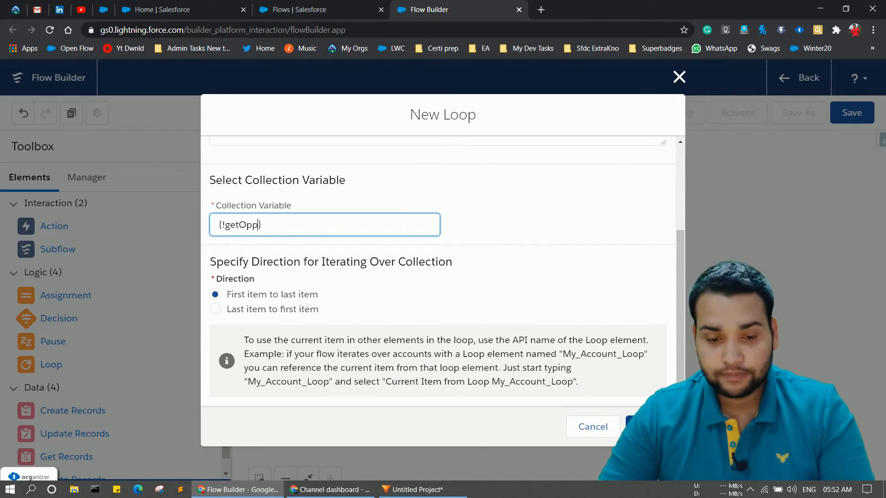
pyautogui.click(629, 425)
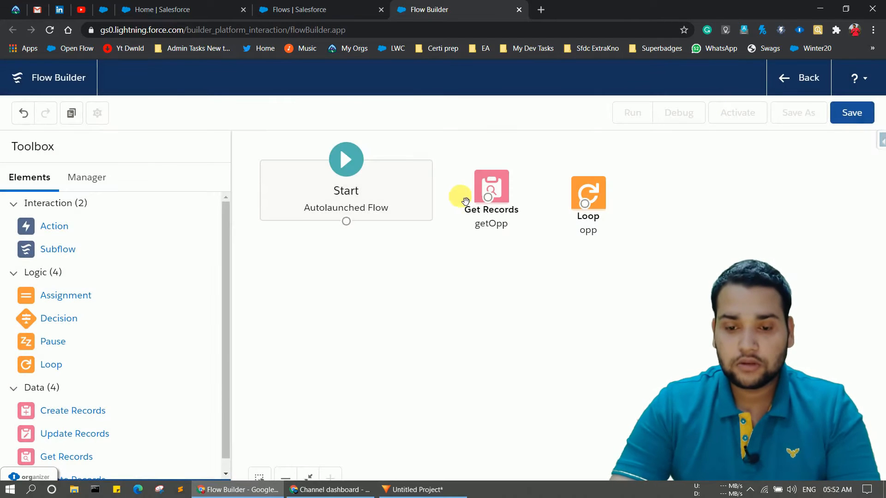
pyautogui.moveTo(352, 227); pyautogui.dragTo(507, 204)
pyautogui.moveTo(504, 203); pyautogui.dragTo(592, 210)
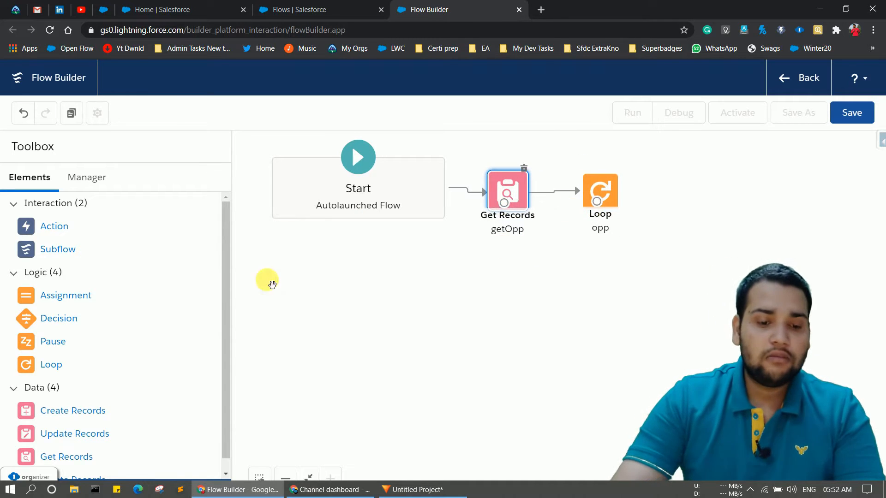
# Step: Add an Assignment element beside the loop with the label "change the Description" and API name change_the_Description
pyautogui.moveTo(61, 296); pyautogui.dragTo(467, 322)
pyautogui.moveTo(700, 249); pyautogui.dragTo(658, 179)
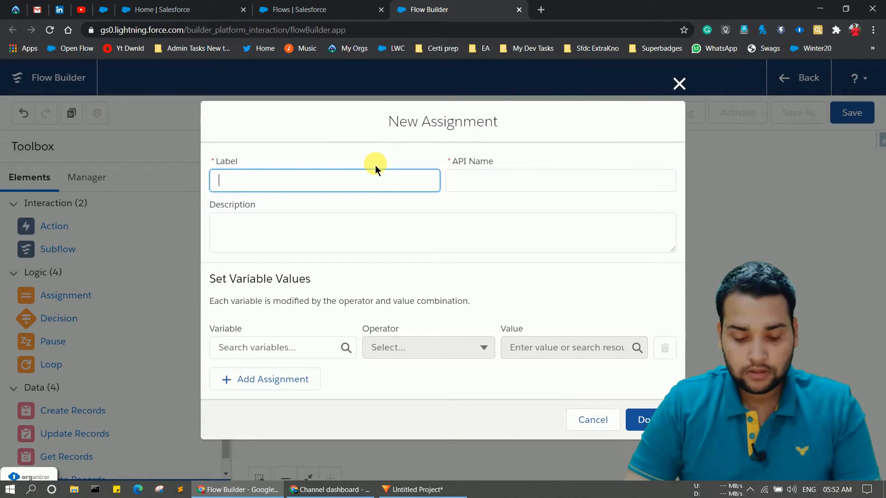
pyautogui.write('chan')
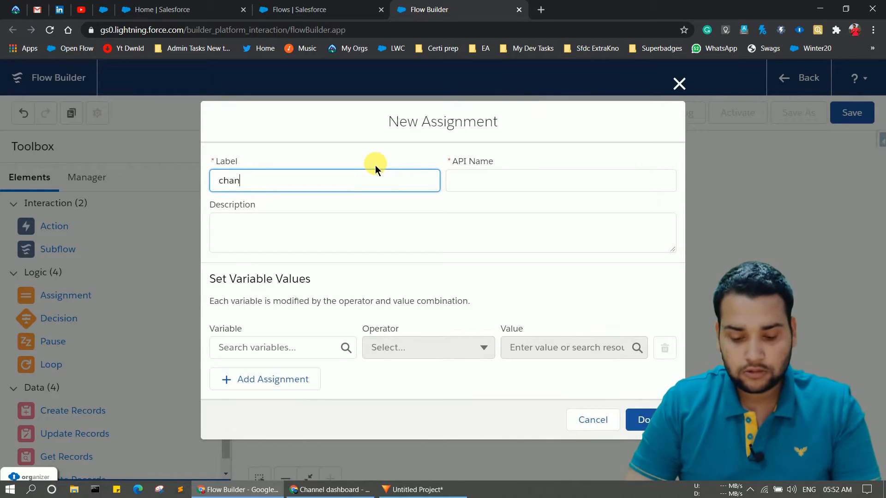
pyautogui.write('ge the Description')
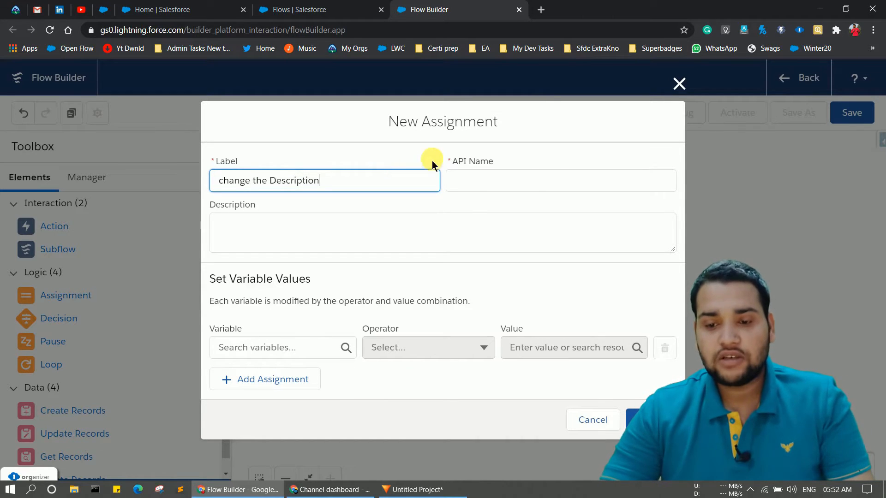
pyautogui.click(525, 180)
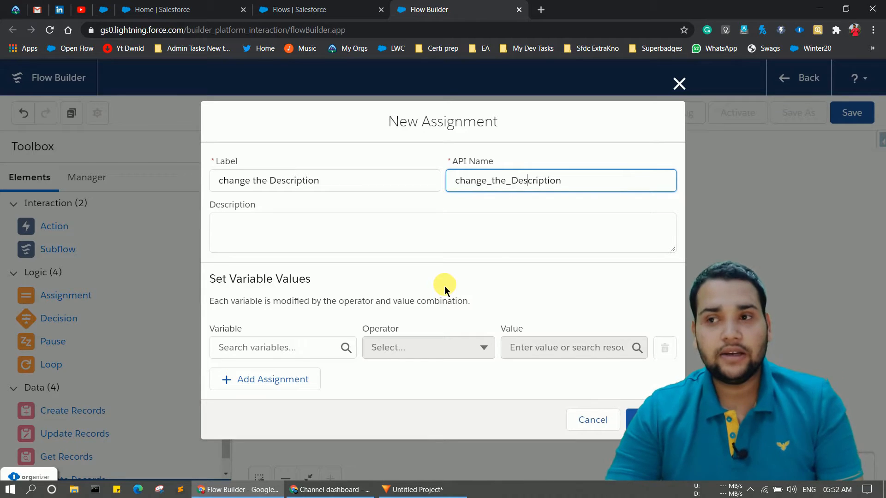
# Step: Choose the Description field of the opp loop's current item as the variable to assign
pyautogui.click(301, 350)
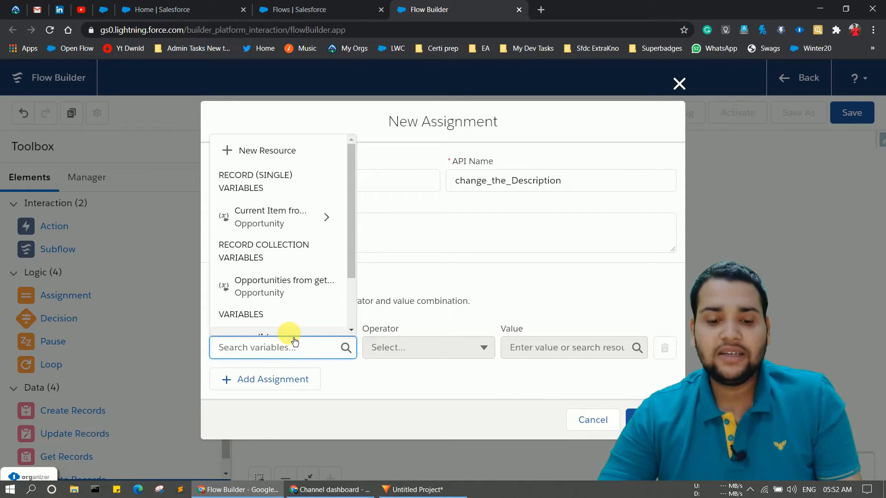
pyautogui.write('opp')
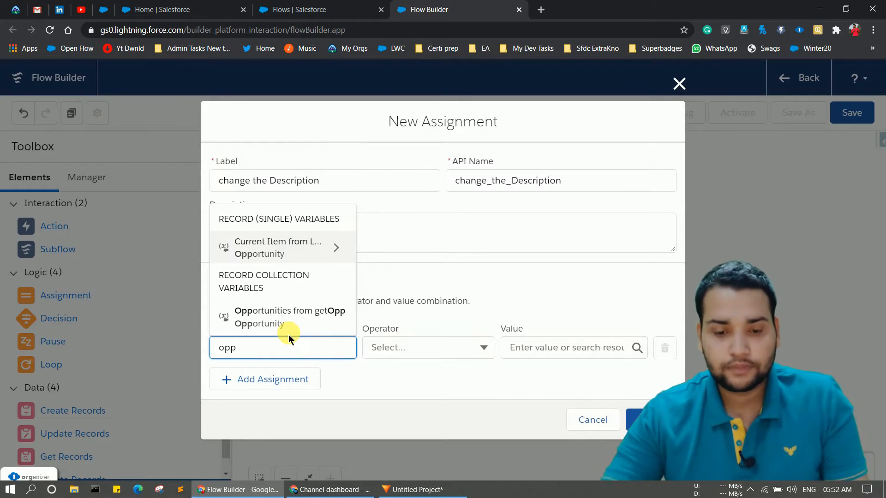
pyautogui.click(267, 251)
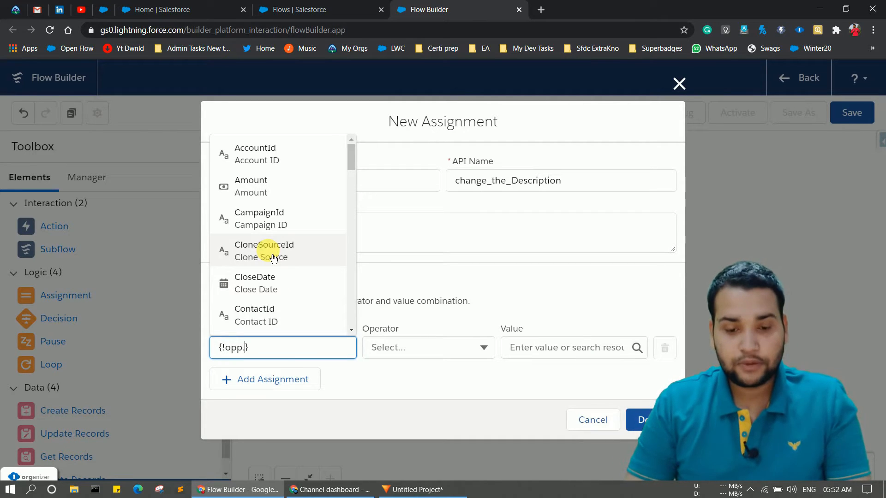
pyautogui.write('des')
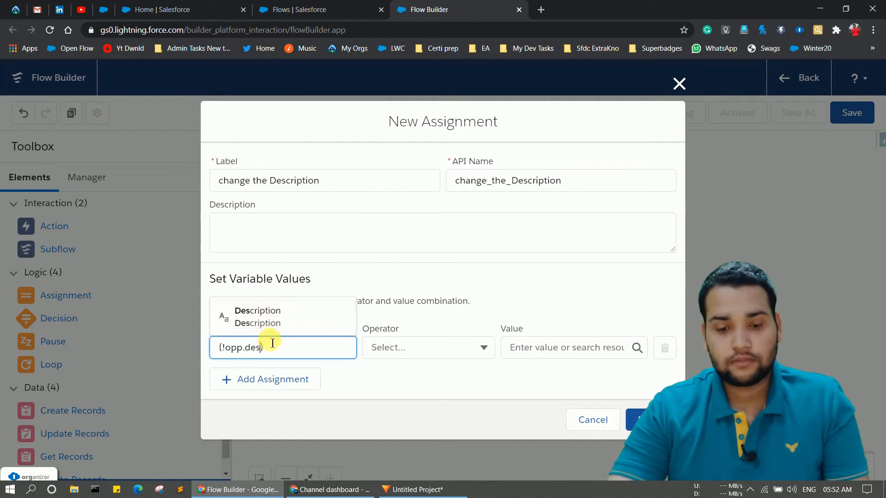
pyautogui.click(262, 320)
# Step: Set the Description value to "This Opportunity is on High priority." and finish the assignment
pyautogui.click(517, 361)
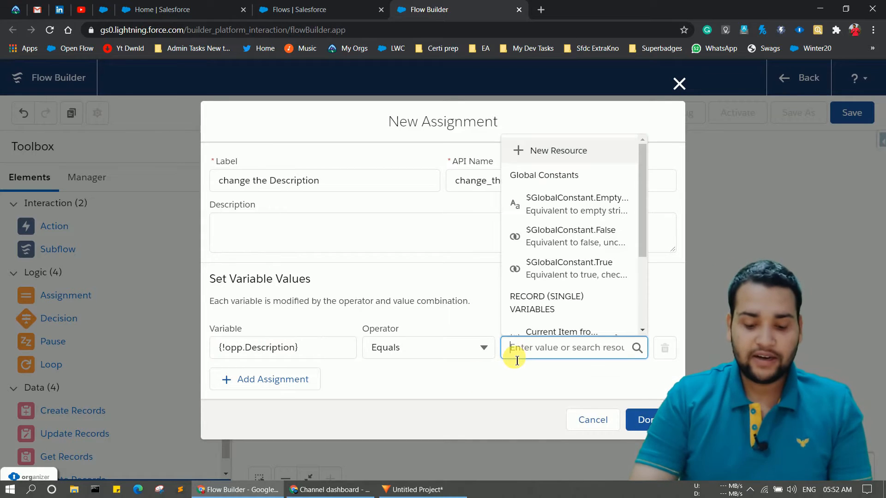
pyautogui.write('This O')
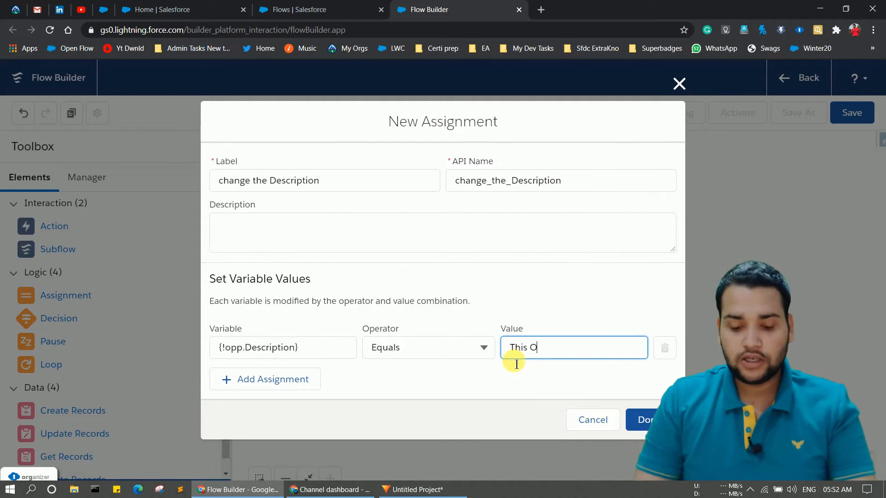
pyautogui.write('pportuni')
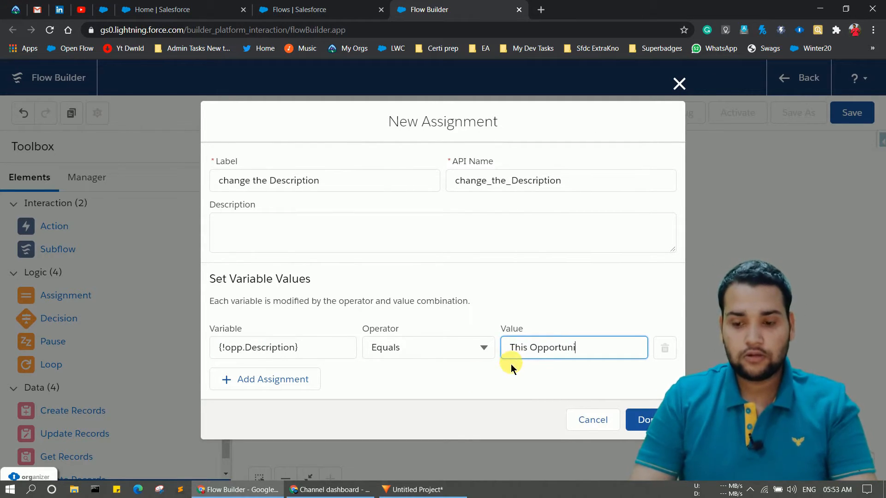
pyautogui.write('ty is')
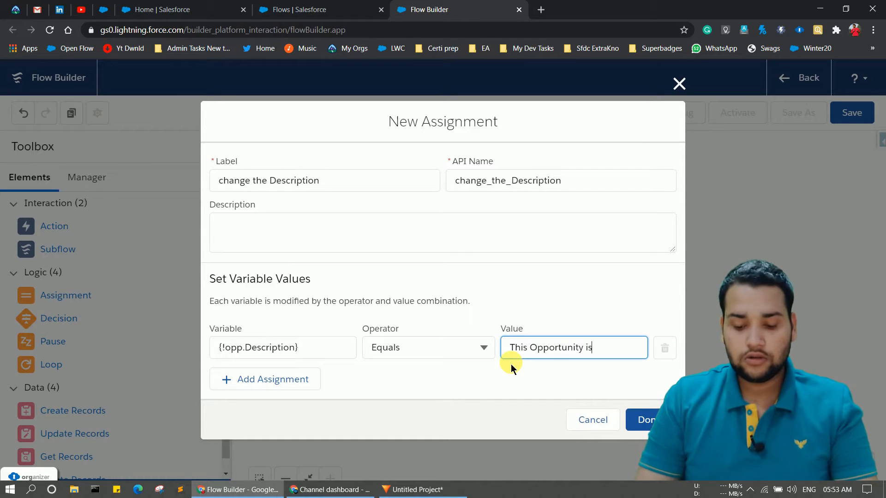
pyautogui.write(' on H')
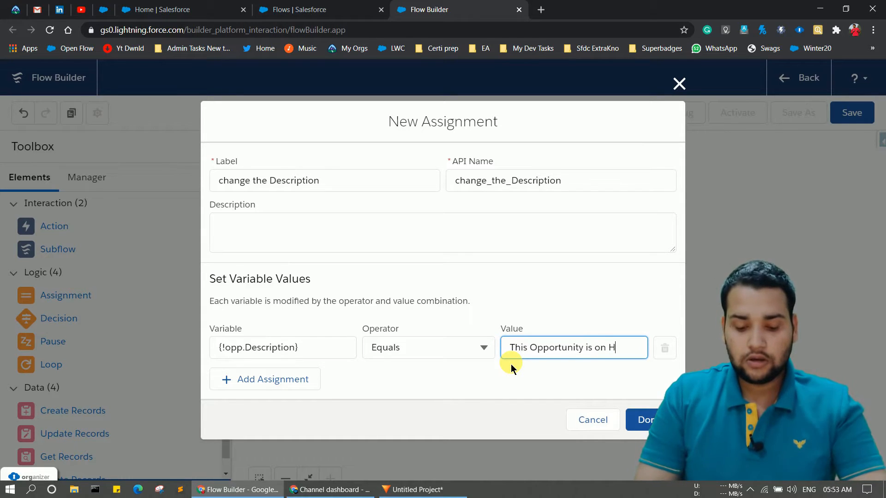
pyautogui.write('igh priorot')
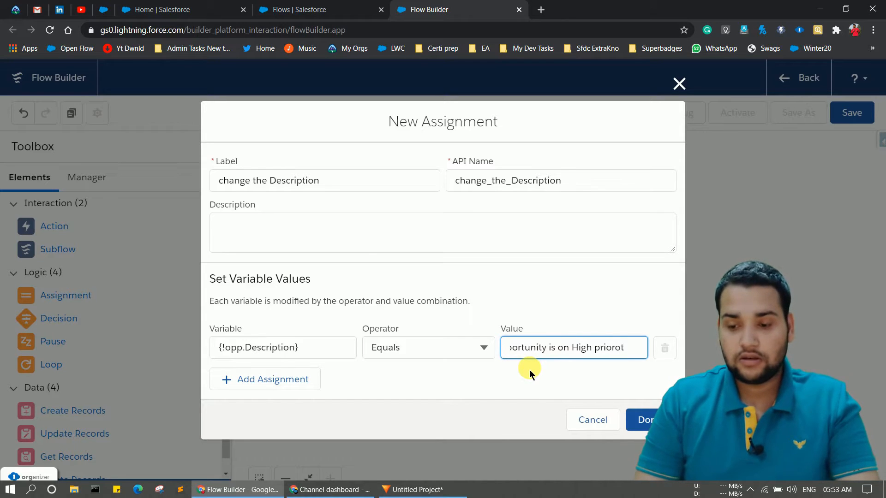
pyautogui.press('BackSpace')
pyautogui.press('BackSpace')
pyautogui.write('ity')
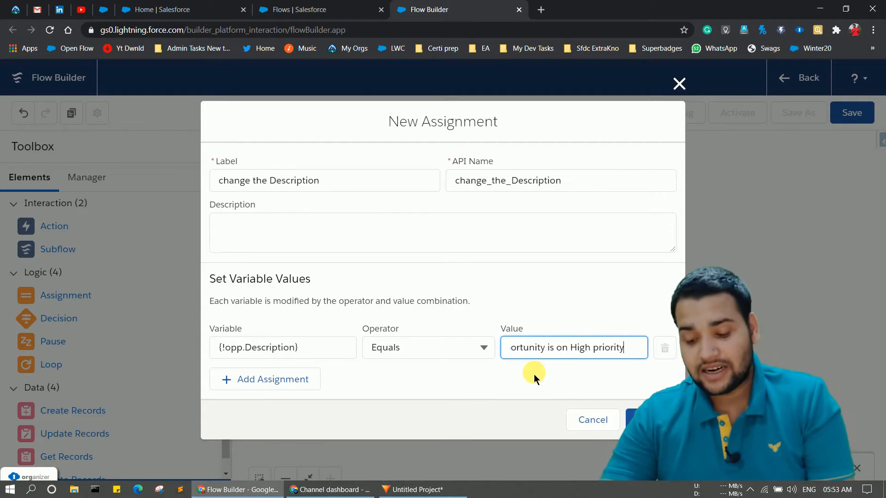
pyautogui.write('.')
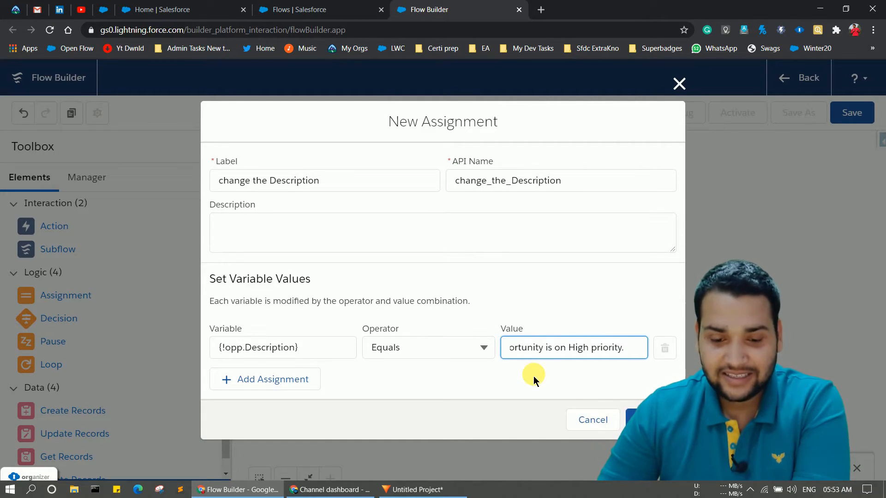
pyautogui.click(650, 420)
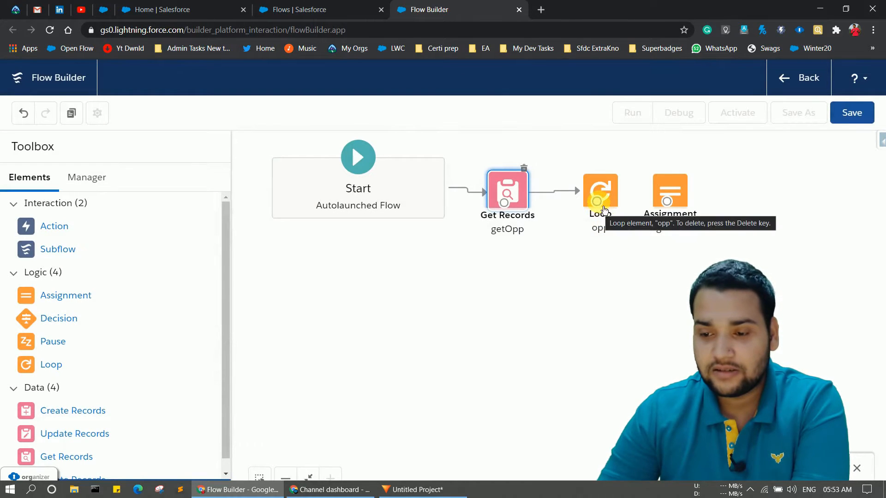
# Step: Connect the opp loop to the change the Description assignment for each item in the collection, and space the assignment farther from the loop
pyautogui.moveTo(596, 202); pyautogui.dragTo(668, 188)
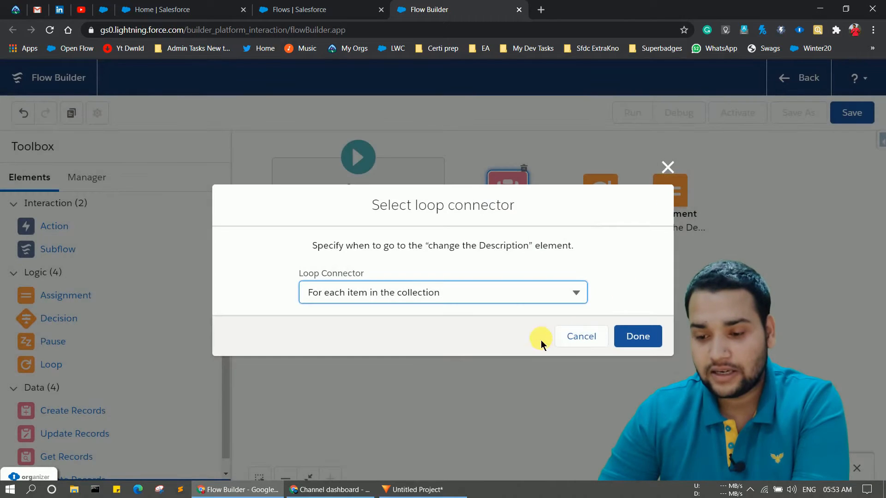
pyautogui.click(628, 334)
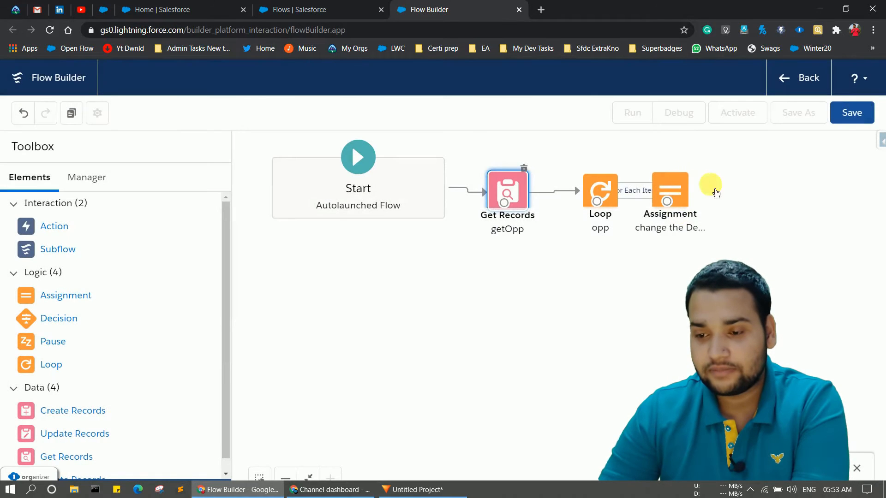
pyautogui.moveTo(686, 191); pyautogui.dragTo(754, 187)
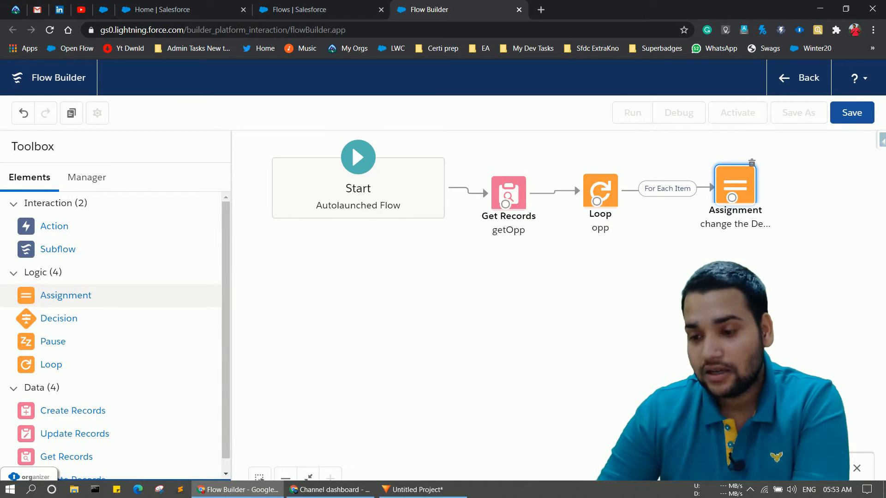
# Step: Add a second Assignment element with the label "store all changed Opp" and API name store_all_changed_Opp
pyautogui.moveTo(66, 295); pyautogui.dragTo(462, 255)
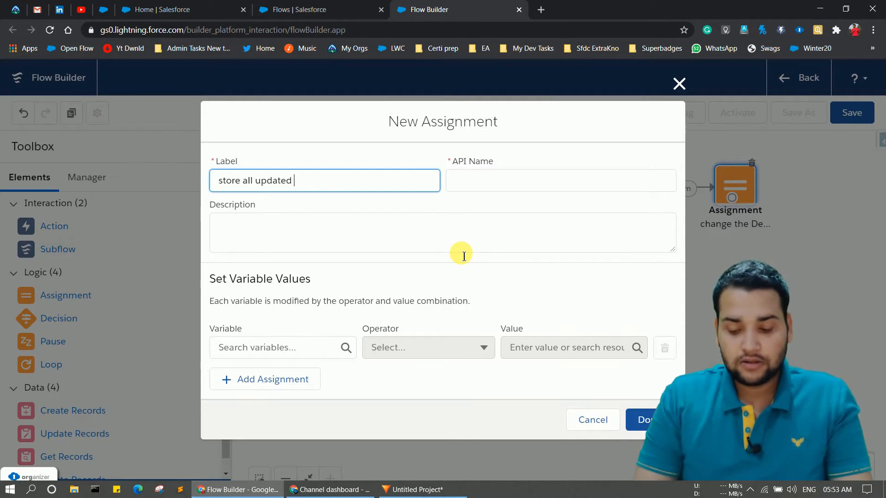
pyautogui.press('BackSpace')
pyautogui.press('BackSpace')
pyautogui.press('BackSpace')
pyautogui.press('BackSpace')
pyautogui.press('BackSpace')
pyautogui.press('BackSpace')
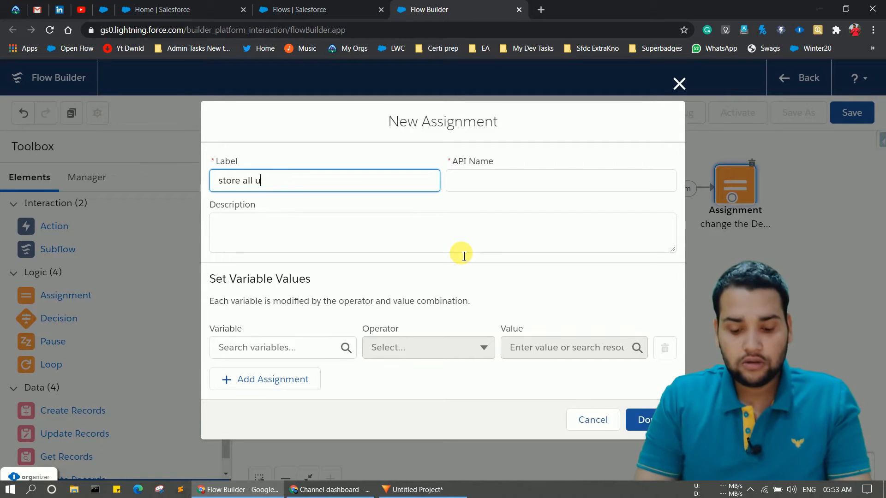
pyautogui.write('ed Opp')
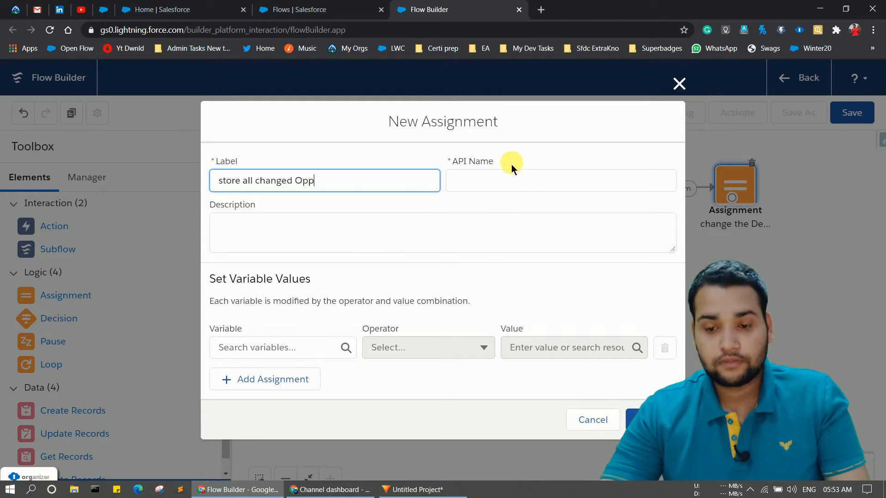
pyautogui.click(509, 181)
# Step: Start a new Variable resource for the assignment's variable, with the API name getAllCgangedOpps
pyautogui.click(318, 348)
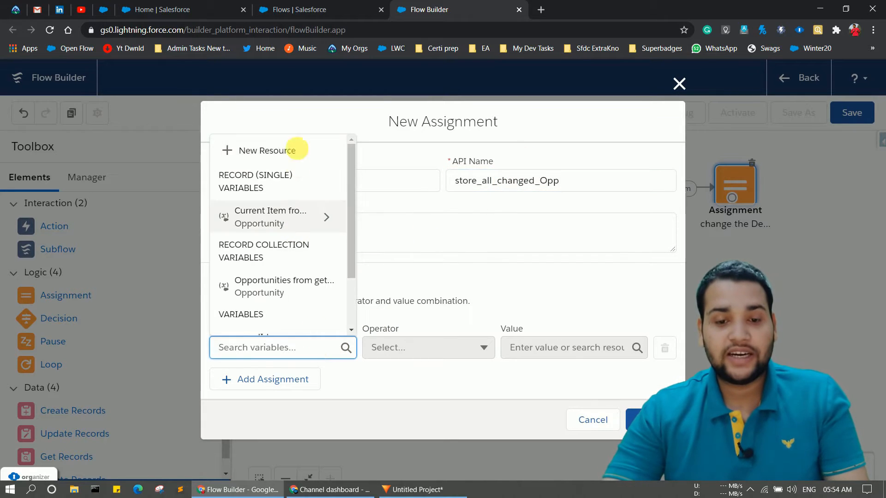
pyautogui.click(280, 151)
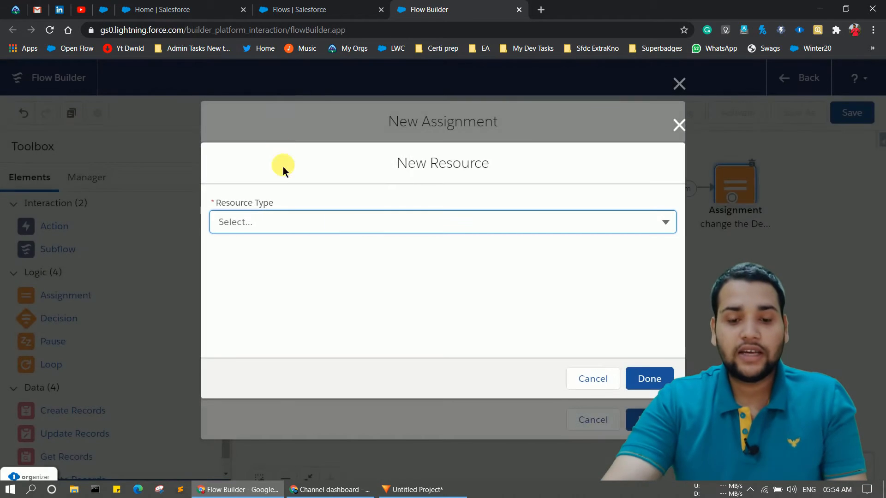
pyautogui.click(286, 224)
pyautogui.click(276, 251)
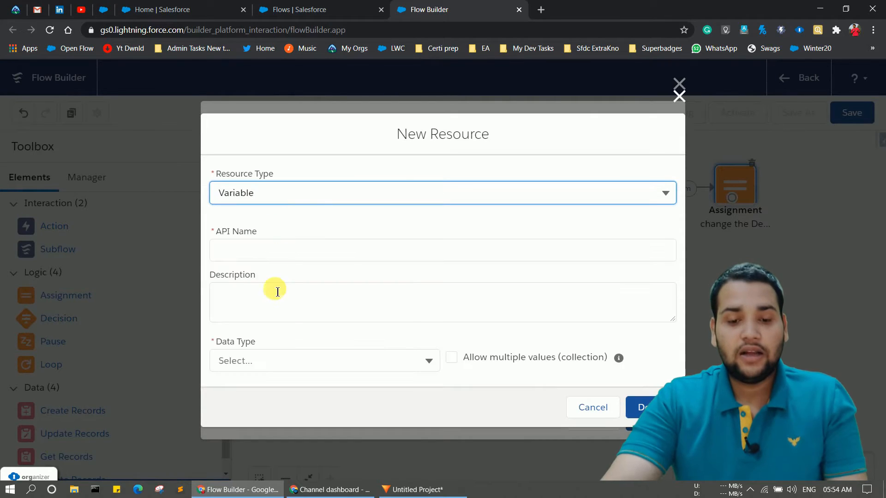
pyautogui.click(265, 254)
pyautogui.write('getA')
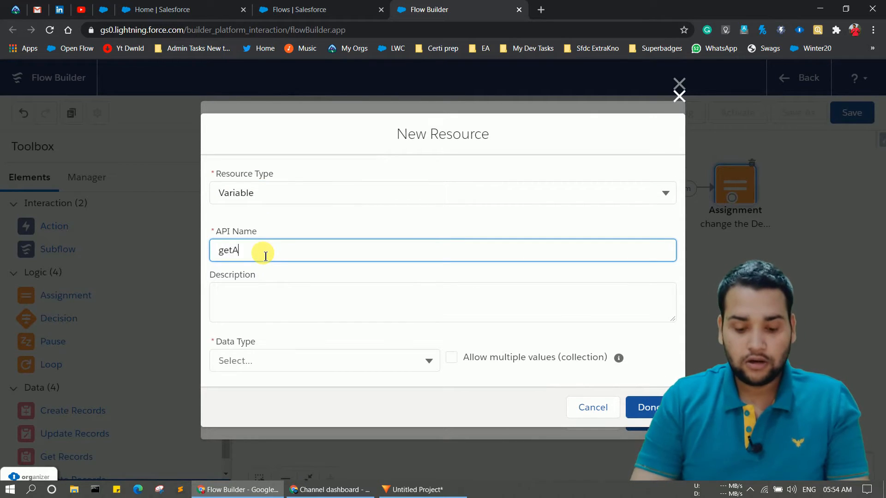
pyautogui.write('llCganged')
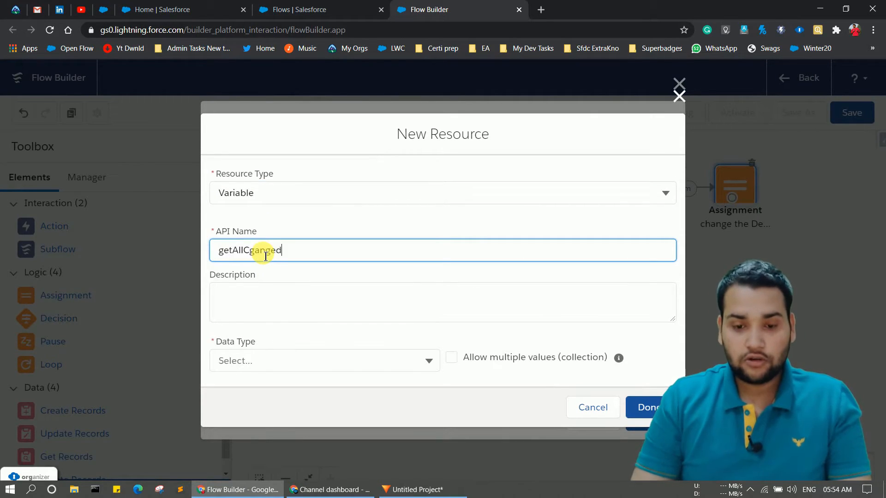
pyautogui.write('Opps')
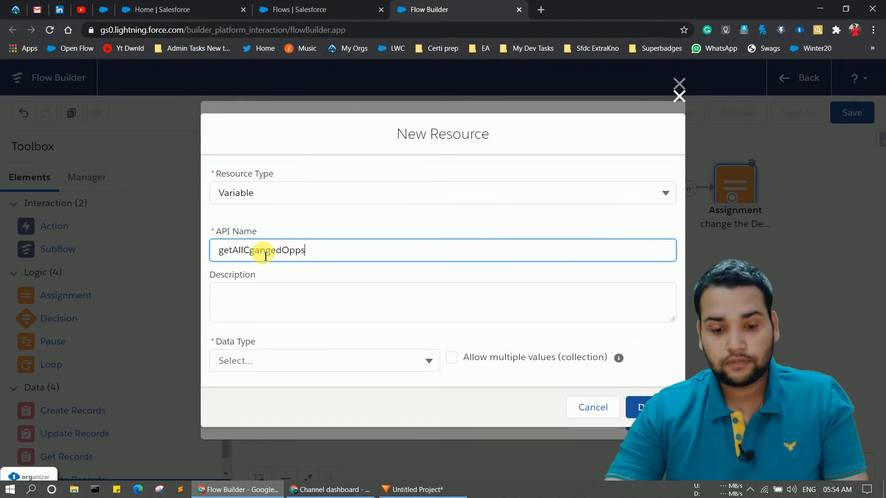
# Step: Define the new variable as a Record collection of the Opportunity object that allows multiple values, and finish creating it
pyautogui.click(267, 364)
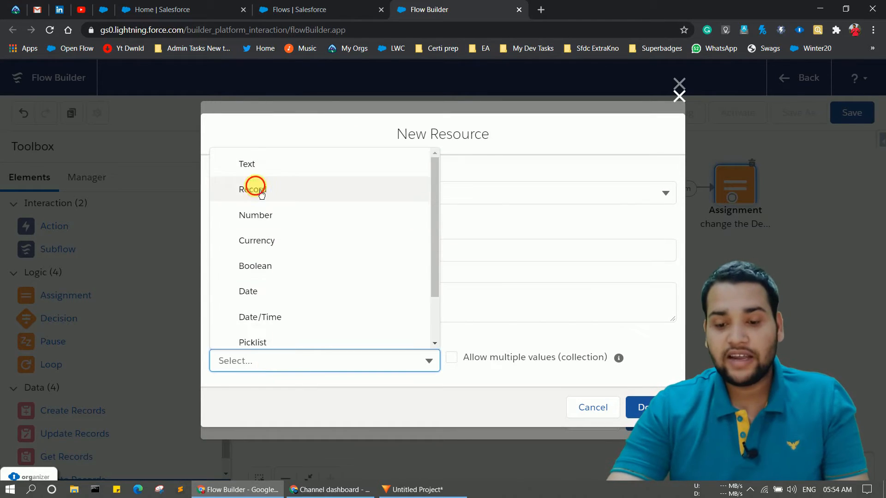
pyautogui.click(260, 193)
pyautogui.click(340, 389)
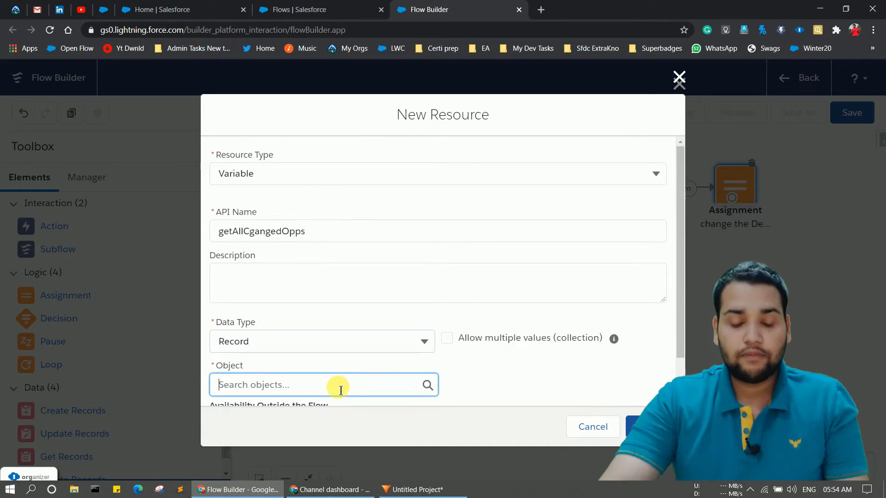
pyautogui.write('Opp')
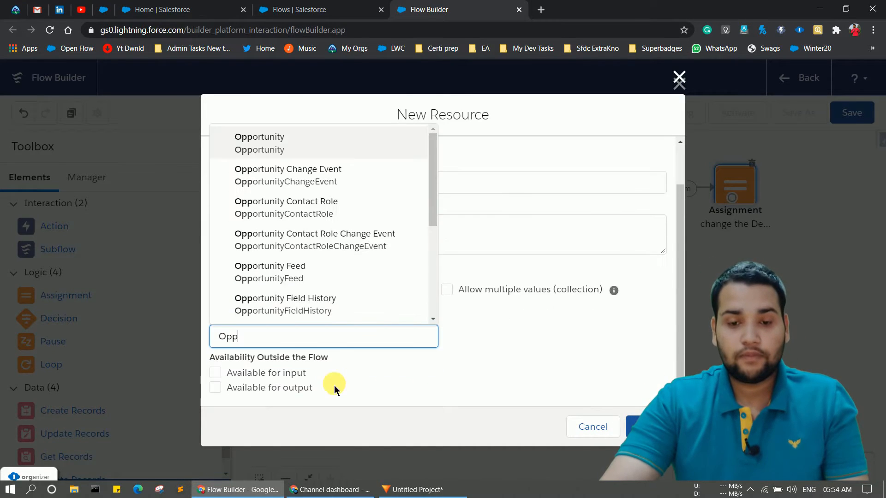
pyautogui.click(274, 146)
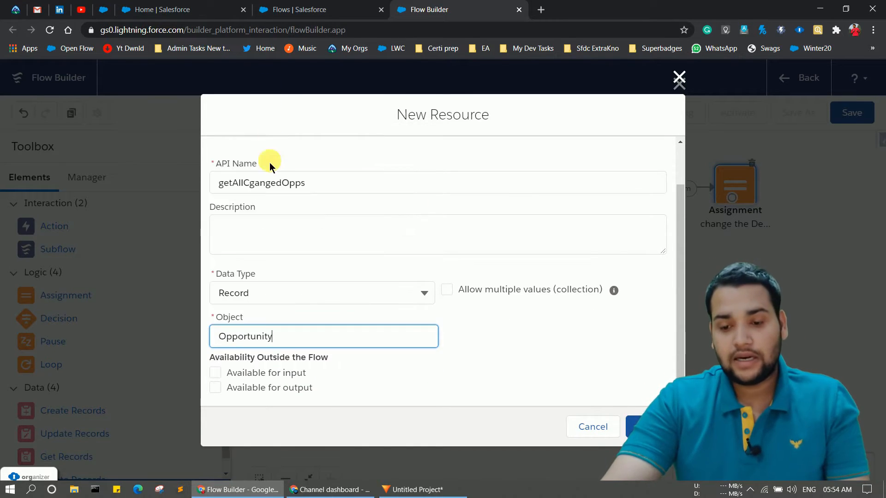
pyautogui.click(445, 290)
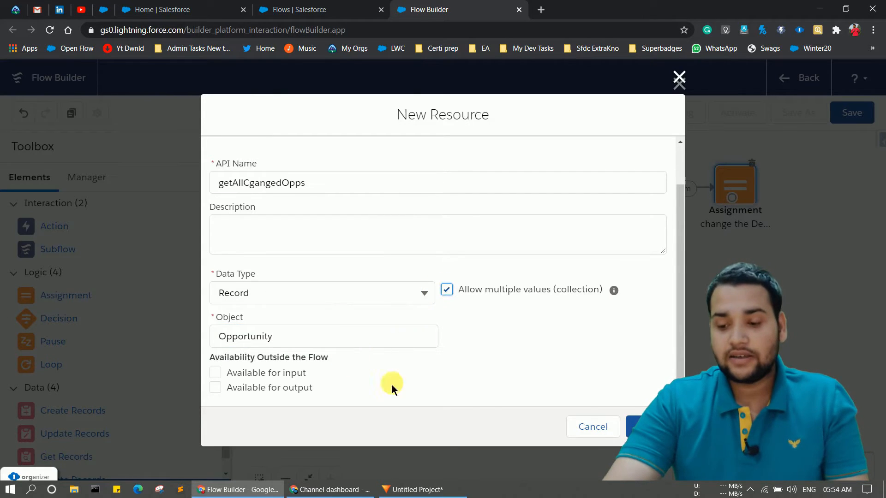
pyautogui.click(633, 427)
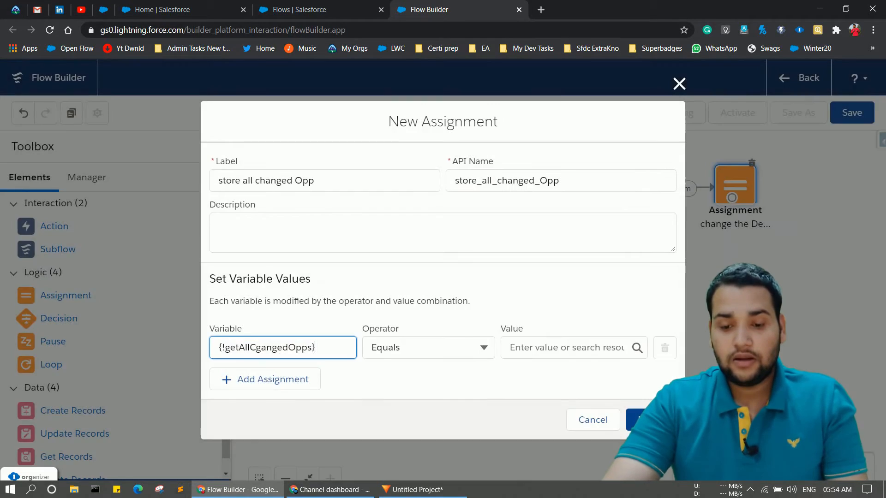
# Step: Set the assignment's operator to Add and its value to the opp loop's current item, {!opp}
pyautogui.click(455, 357)
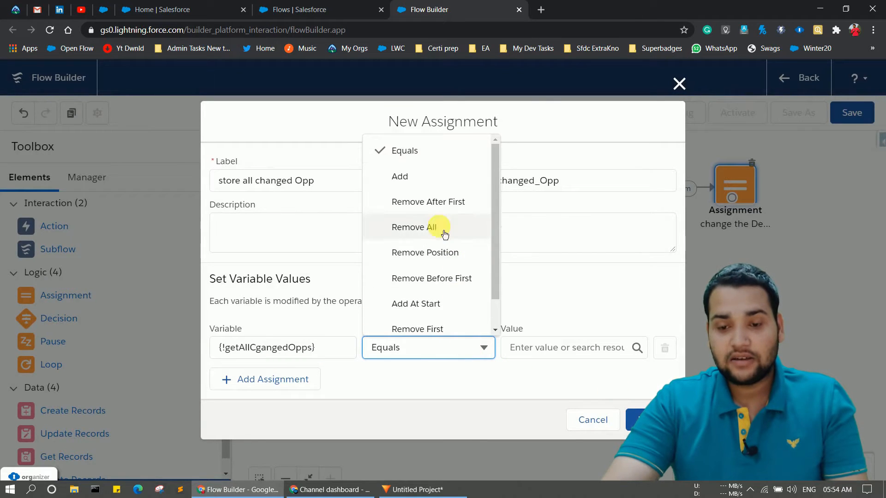
pyautogui.click(387, 176)
pyautogui.click(539, 356)
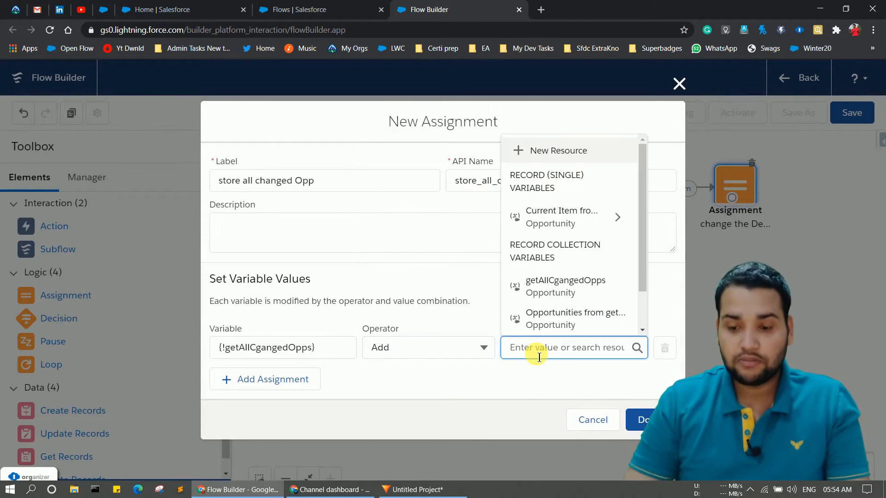
pyautogui.write('opp')
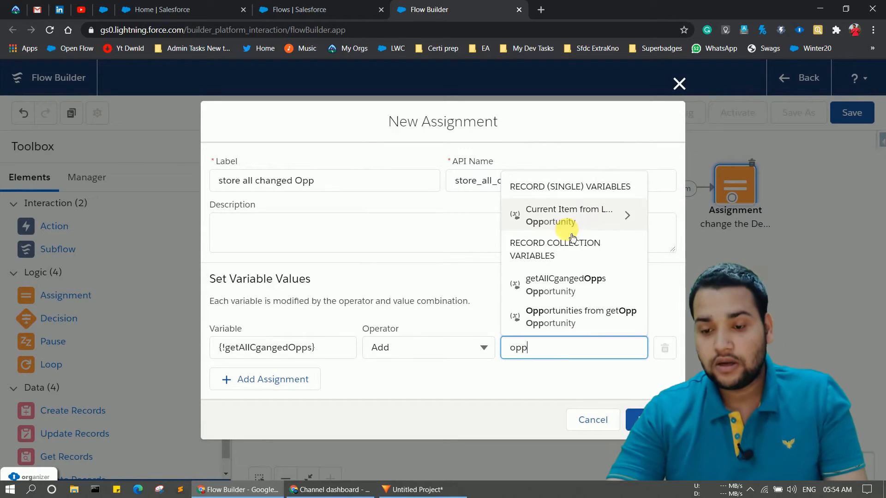
pyautogui.click(560, 217)
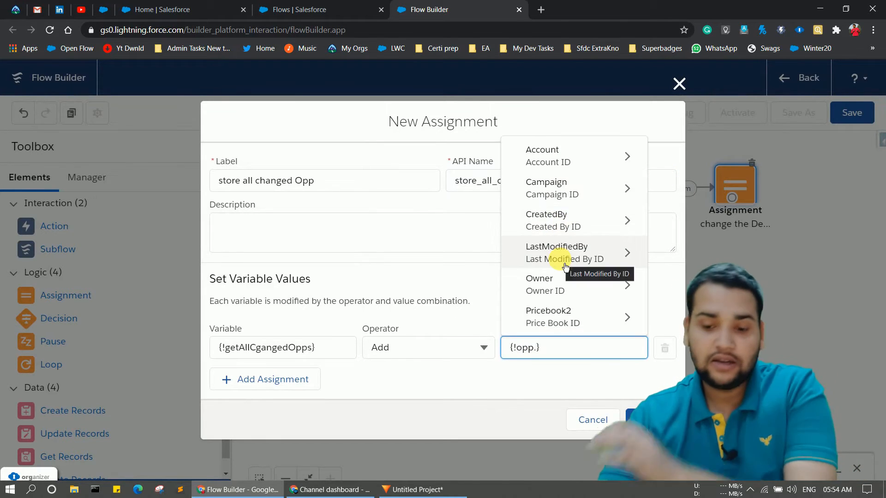
pyautogui.press('BackSpace')
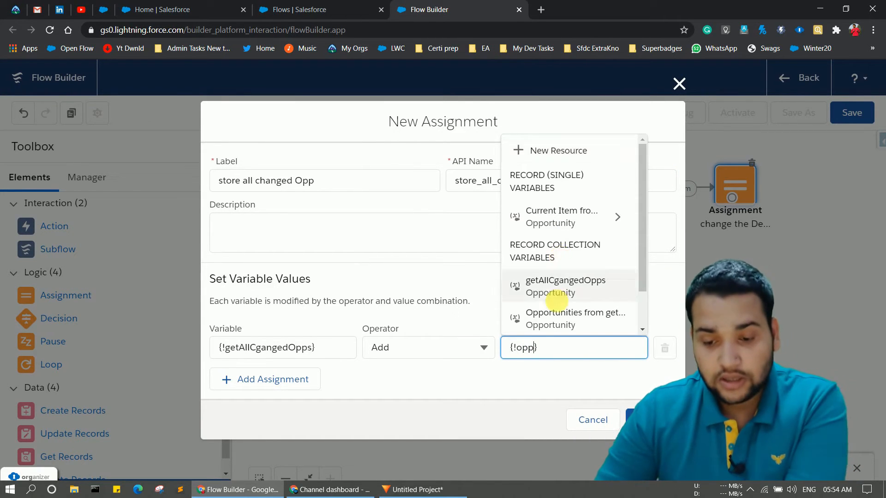
pyautogui.click(490, 373)
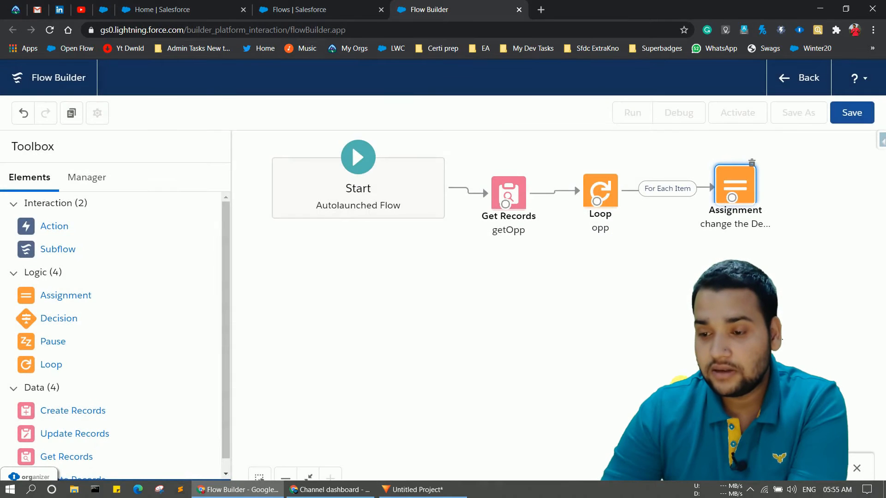
# Step: Connect the change the Description assignment to store all changed Opp, and link that assignment back to the opp loop
pyautogui.moveTo(732, 198); pyautogui.dragTo(756, 270)
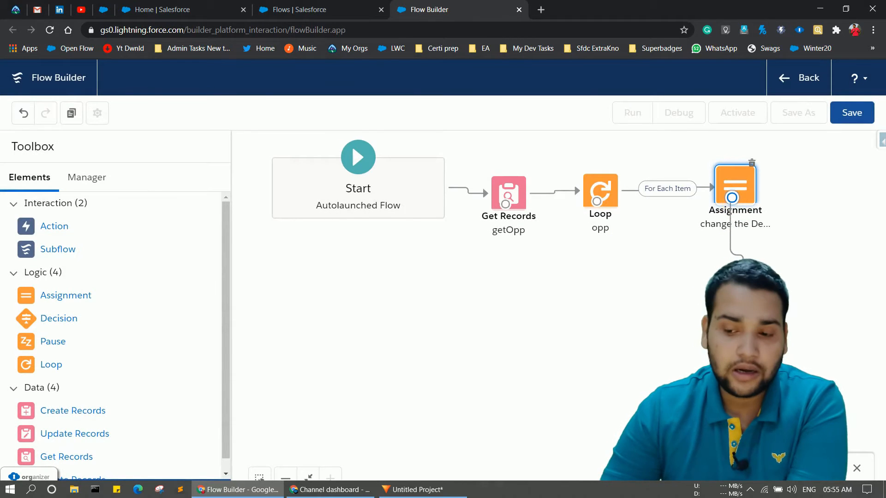
pyautogui.moveTo(743, 304); pyautogui.dragTo(744, 304)
pyautogui.moveTo(654, 296); pyautogui.dragTo(597, 200)
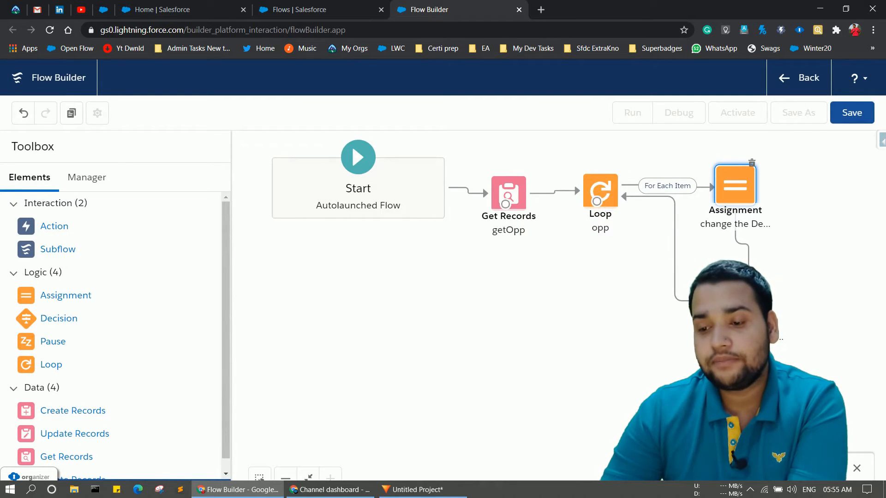
pyautogui.moveTo(747, 302); pyautogui.dragTo(720, 315)
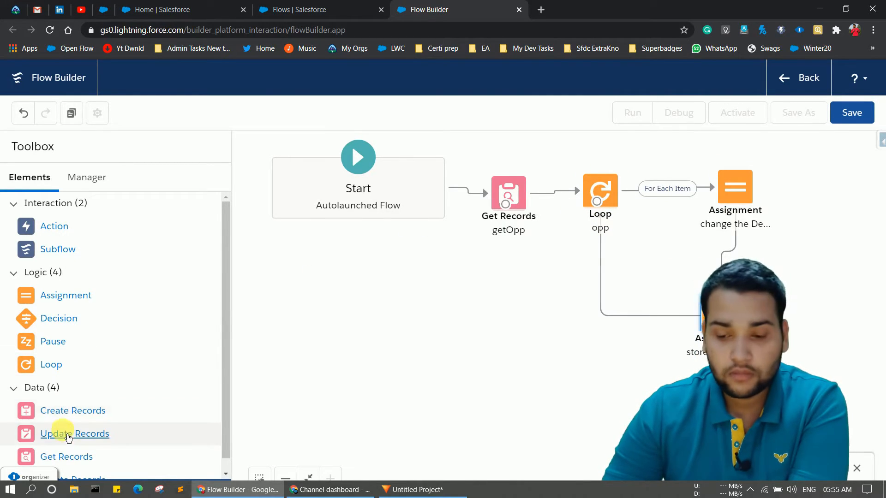
# Step: Add an Update Records element below the getOpp element with the label "update Opps" and API name update_Opps
pyautogui.moveTo(68, 438); pyautogui.dragTo(489, 305)
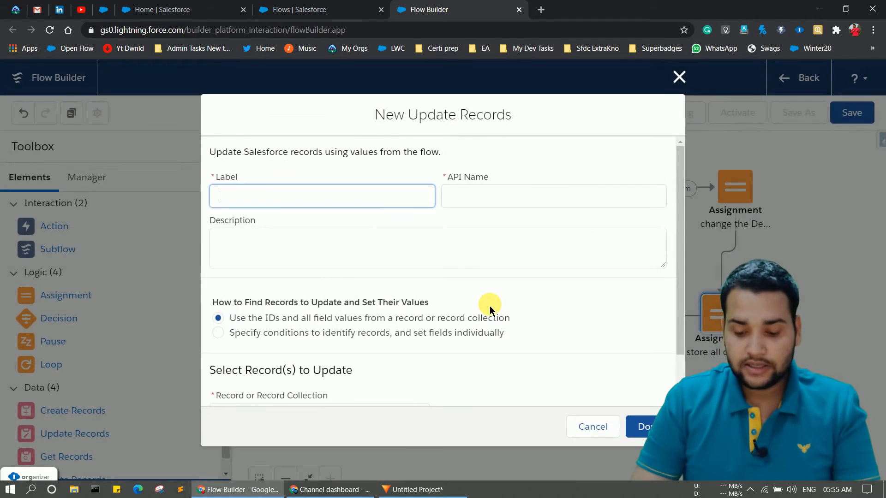
pyautogui.write('update ')
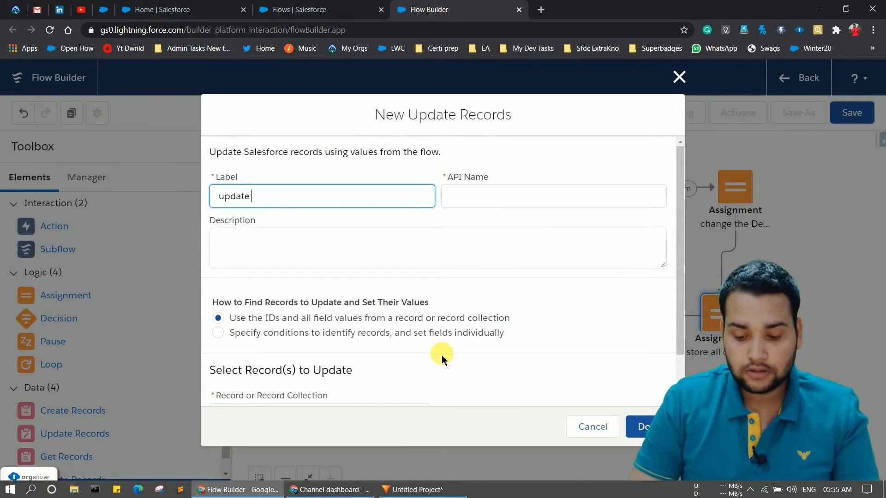
pyautogui.write('UOpps')
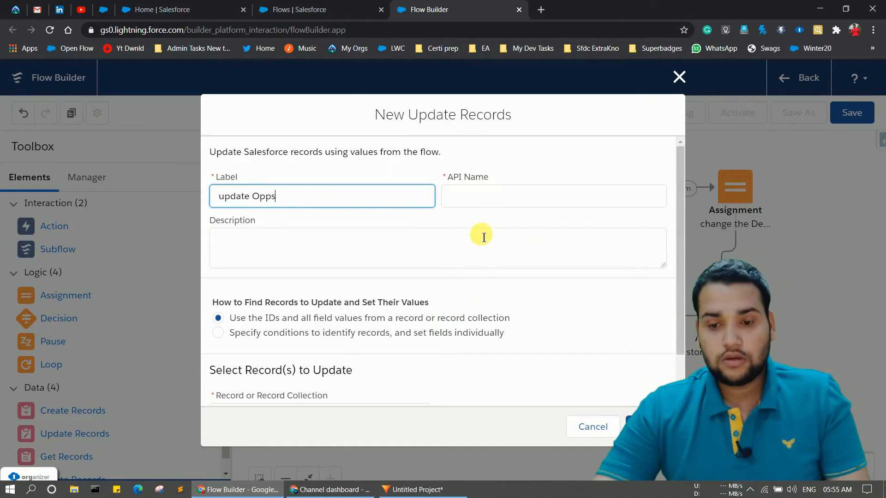
pyautogui.click(477, 198)
# Step: Select the getAllCgangedOpps collection as the records to update, and connect the opp loop to update Opps for After Last Item
pyautogui.scroll(-2, 216, 354)
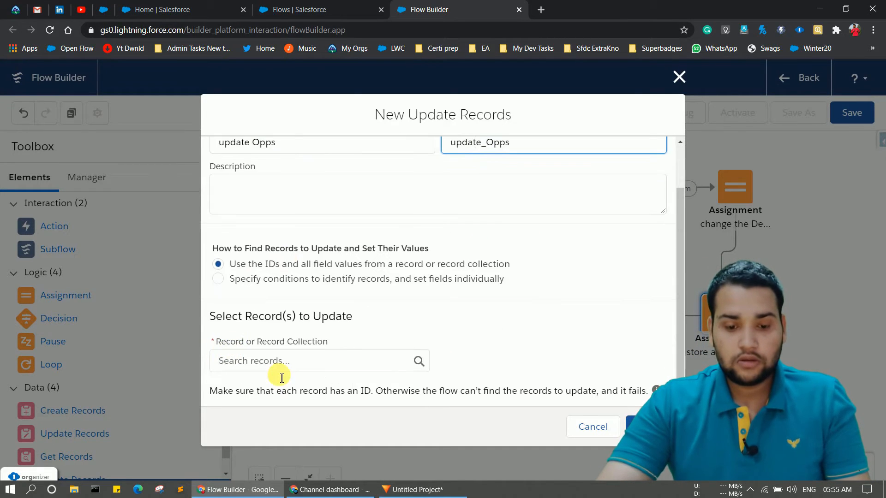
pyautogui.click(267, 369)
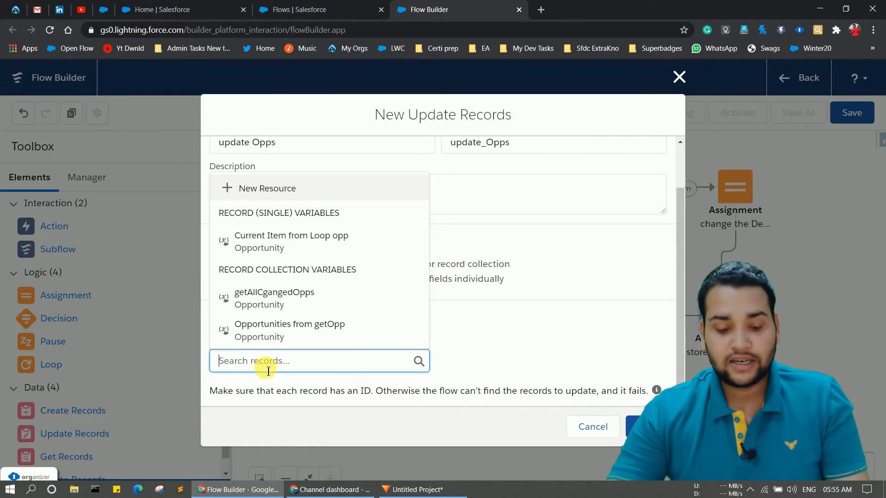
pyautogui.write('get')
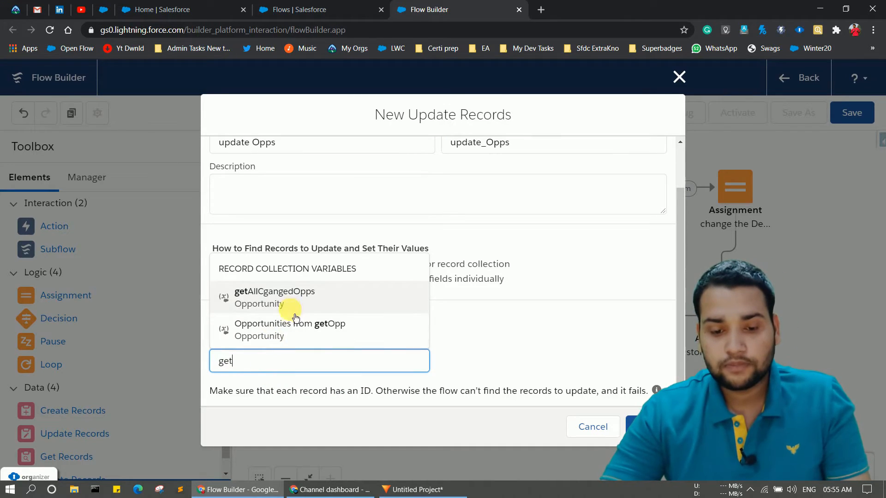
pyautogui.click(289, 304)
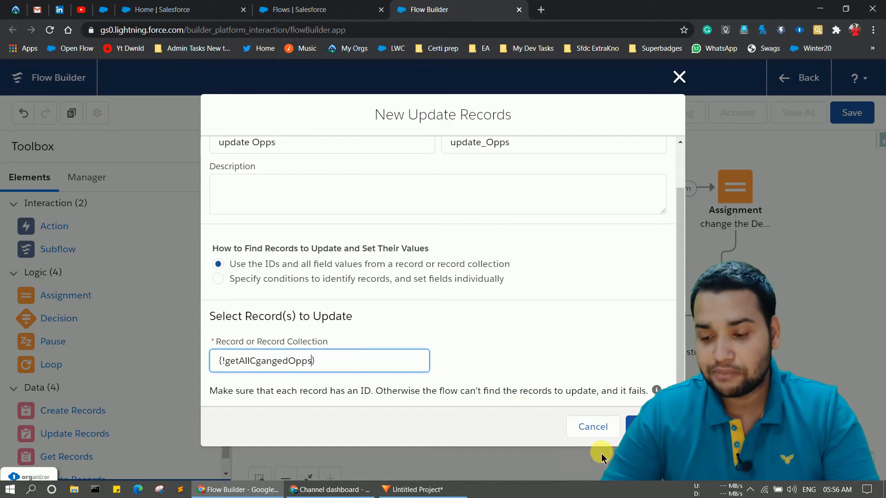
pyautogui.click(633, 420)
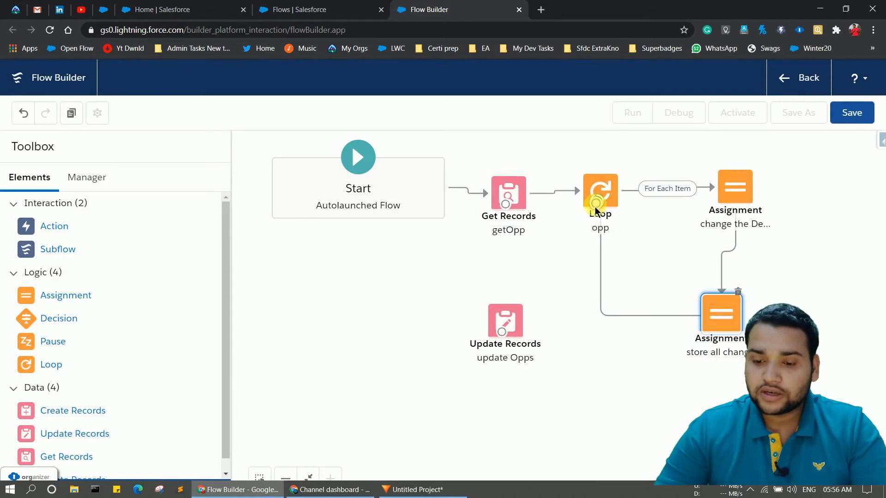
pyautogui.moveTo(596, 209); pyautogui.dragTo(497, 399)
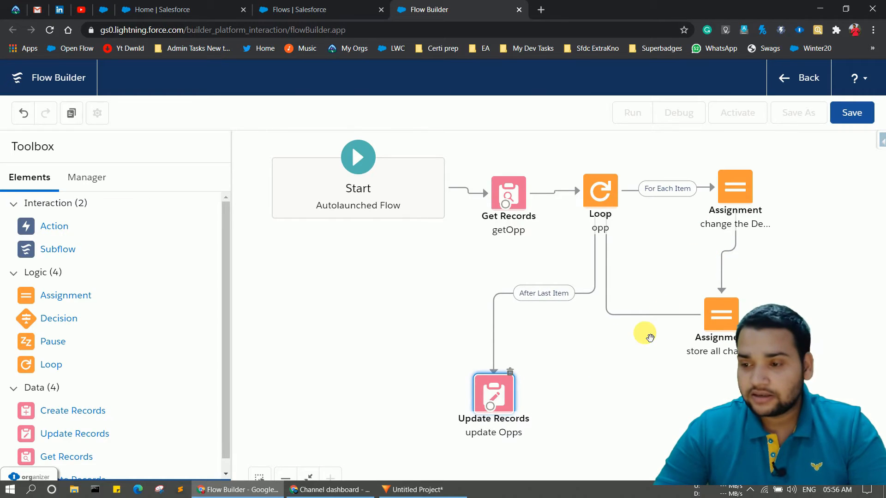
# Step: Rename the getAllCgangedOpps record collection variable to getAllChangedOpps
pyautogui.click(88, 180)
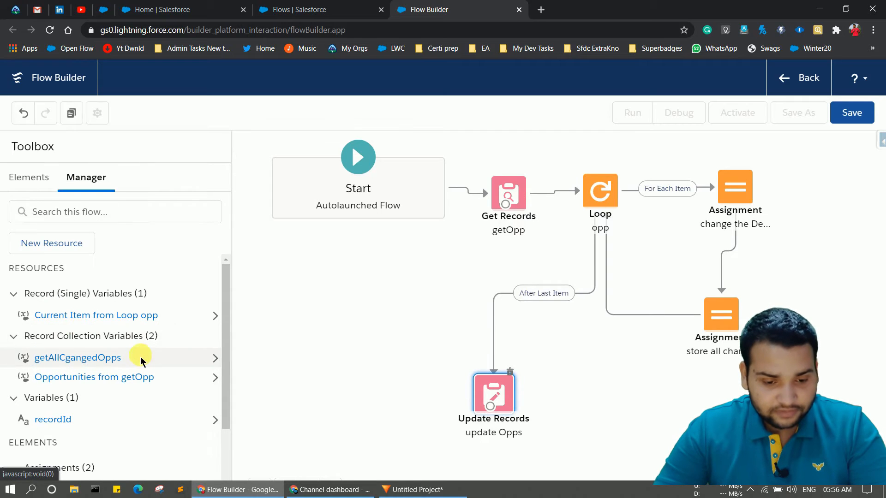
pyautogui.click(215, 358)
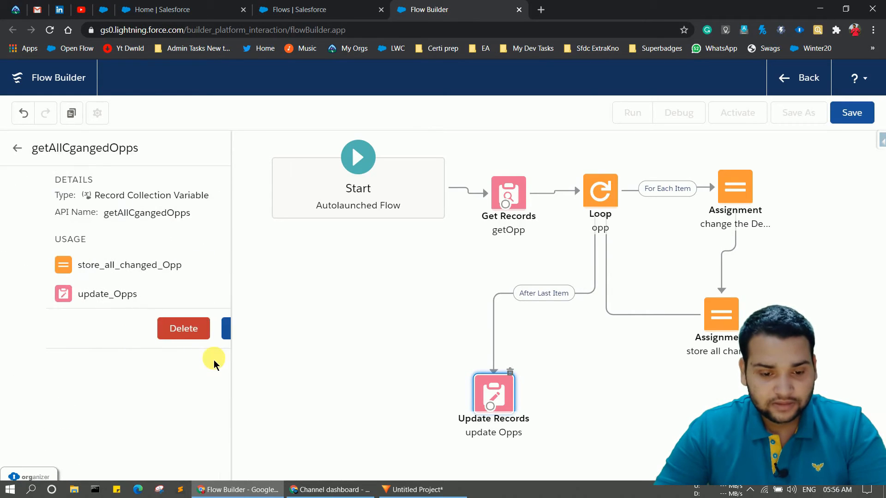
pyautogui.click(229, 335)
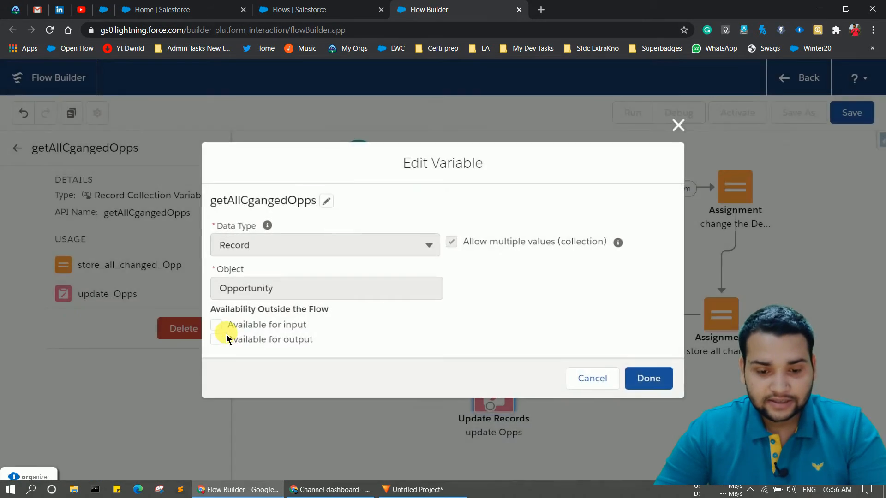
pyautogui.click(330, 202)
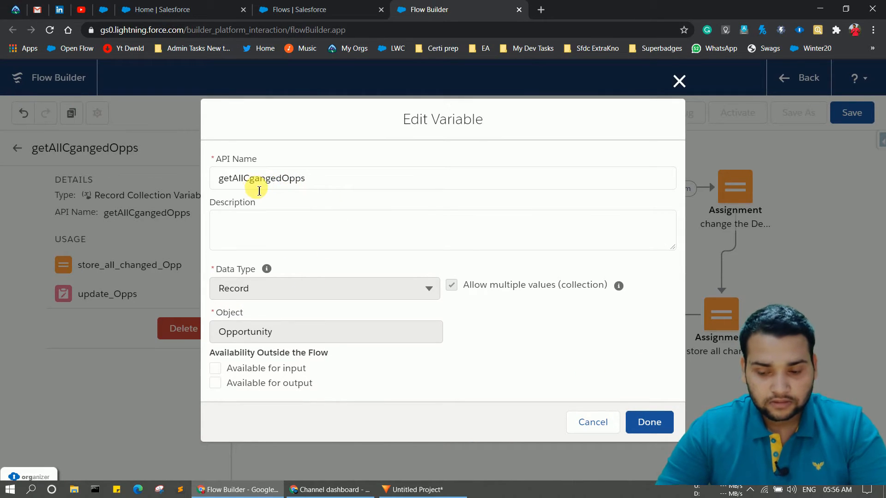
pyautogui.click(258, 190)
pyautogui.press('BackSpace')
pyautogui.write('h')
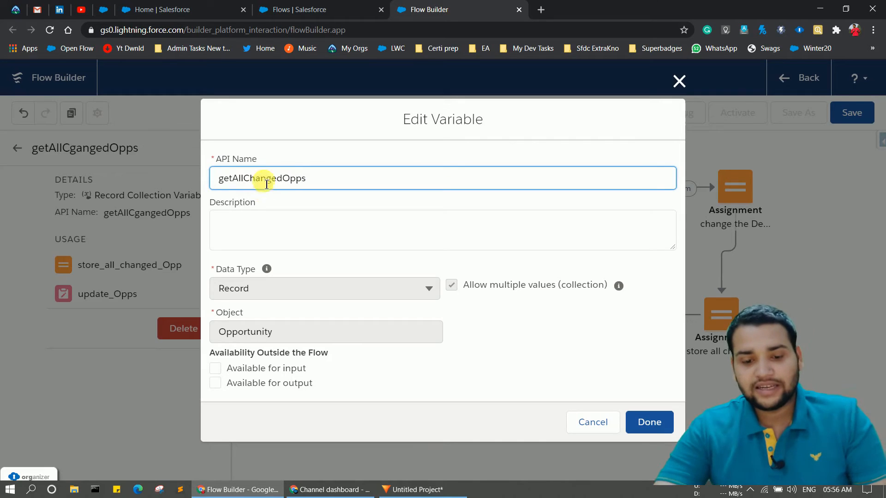
pyautogui.click(668, 427)
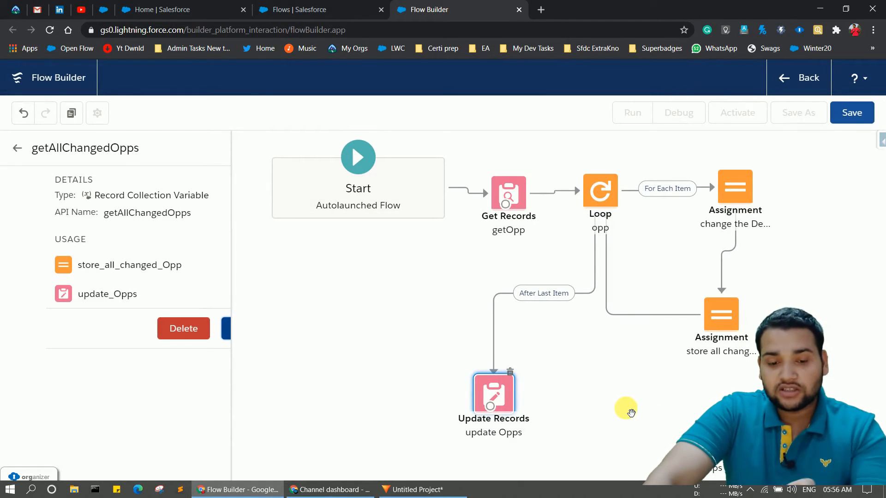
pyautogui.click(17, 148)
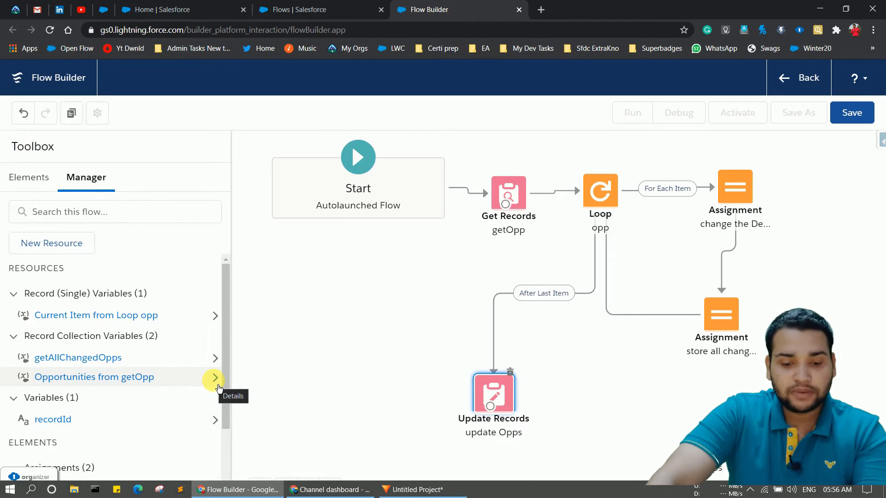
# Step: Check where getAllChangedOpps is used and which record collection the update Opps element references
pyautogui.click(214, 358)
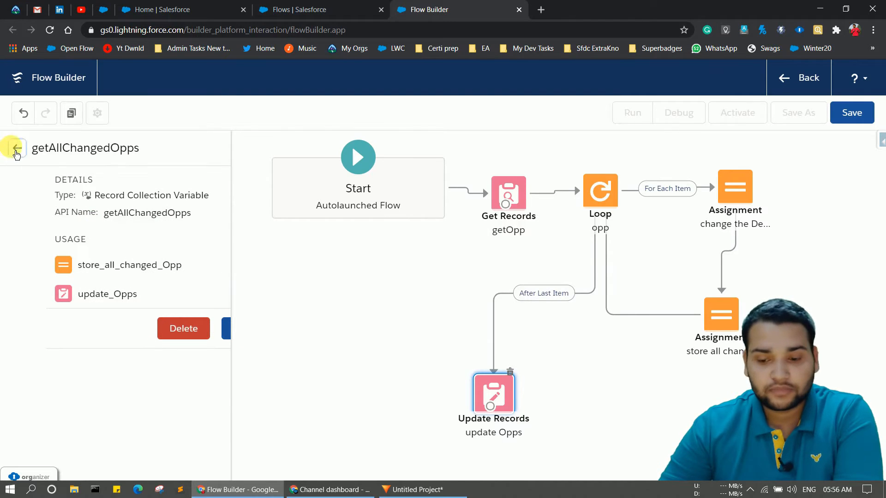
pyautogui.click(17, 147)
pyautogui.moveTo(506, 401); pyautogui.dragTo(504, 401)
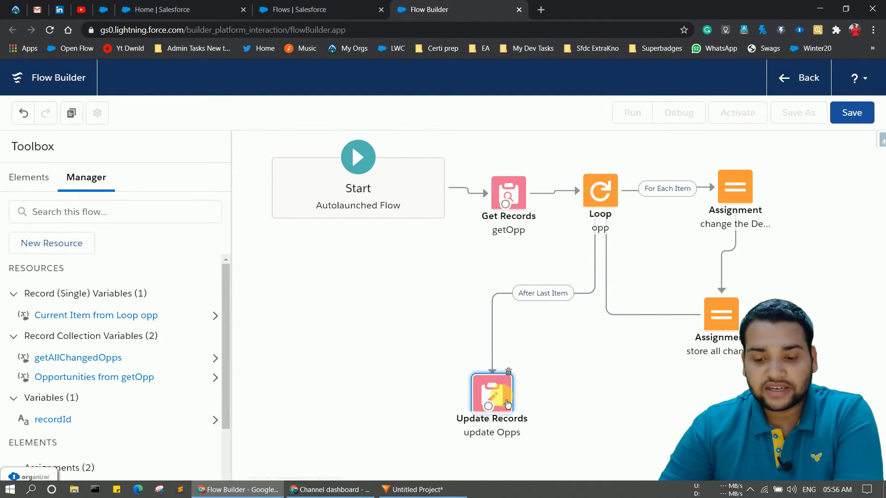
pyautogui.doubleClick(508, 404)
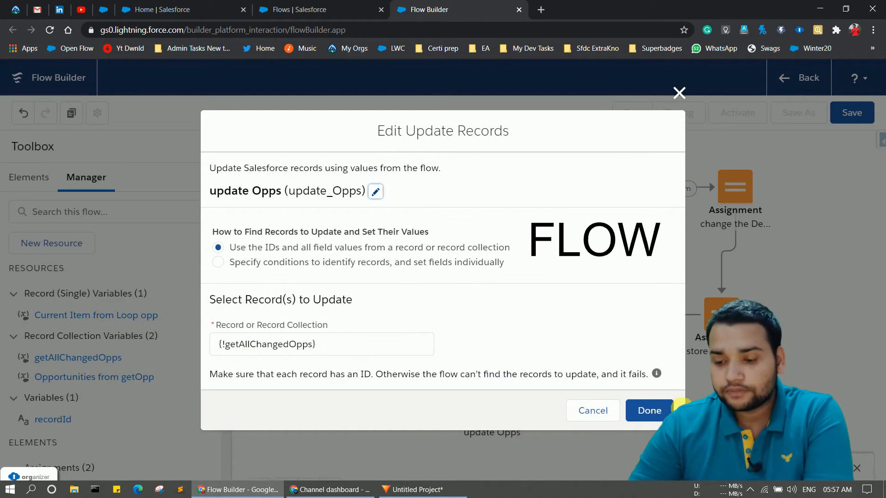
pyautogui.click(650, 411)
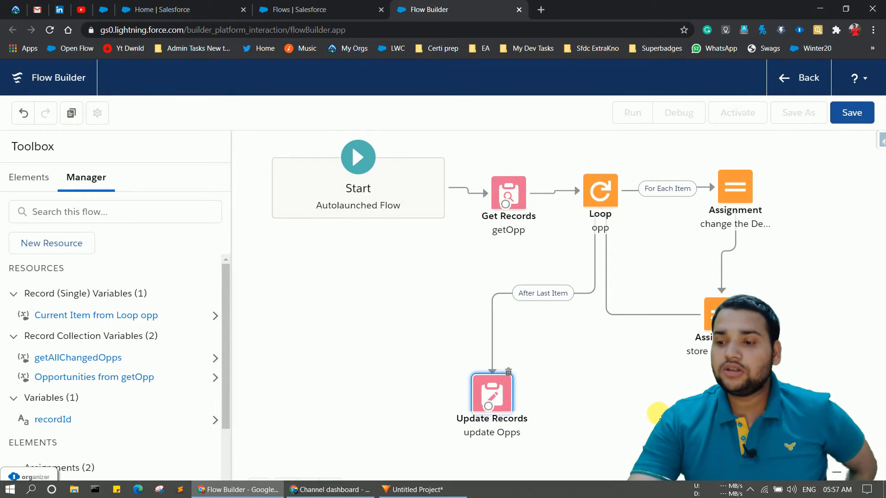
# Step: Save the flow with the label and API name updateOppDescription, and open its debug setup at the recordId input
pyautogui.click(853, 112)
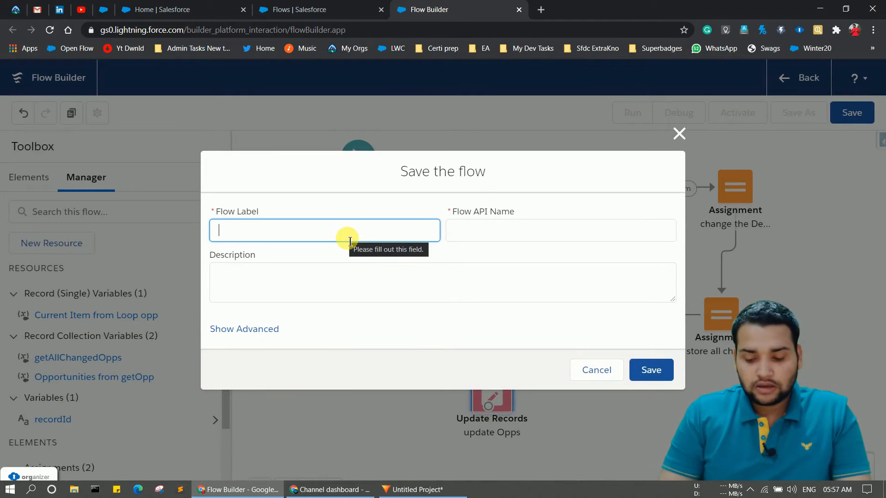
pyautogui.write('updateOppDescription')
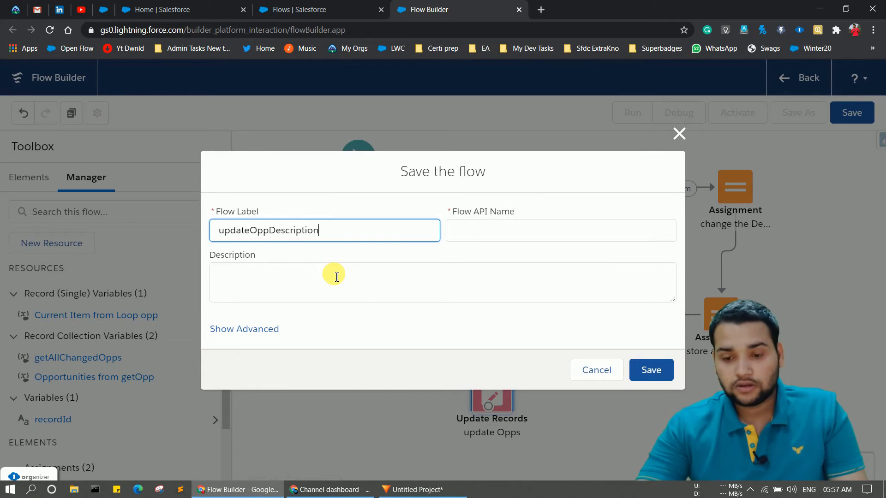
pyautogui.click(478, 230)
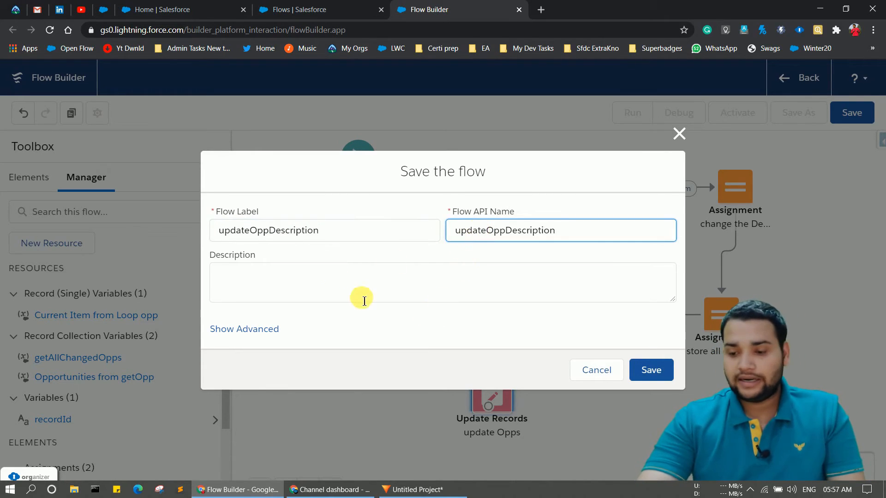
pyautogui.click(664, 369)
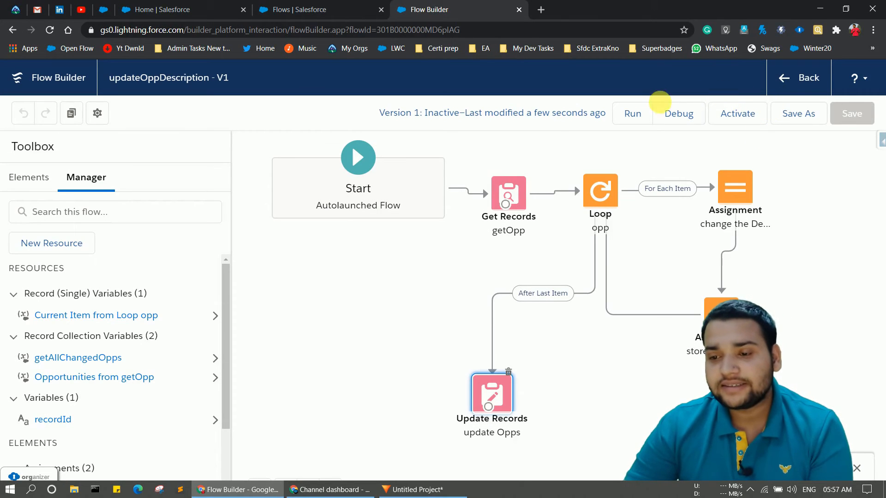
pyautogui.click(671, 116)
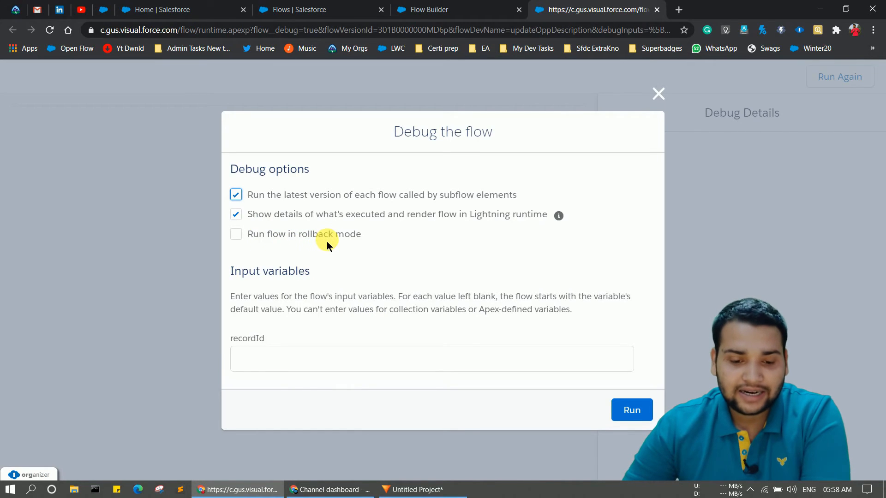
pyautogui.click(288, 361)
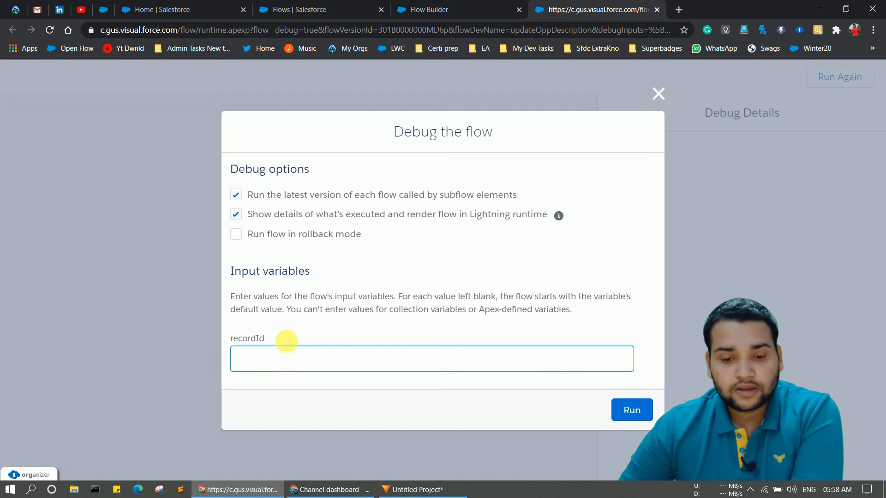
# Step: Open the Pyramid Construction Inc. account in the Salesforce tab and examine its related opportunities and their amounts
pyautogui.click(159, 9)
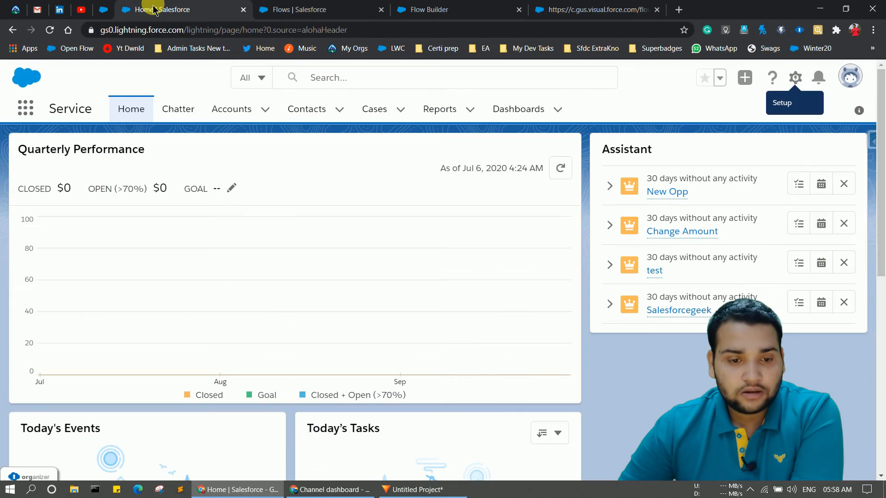
pyautogui.click(216, 121)
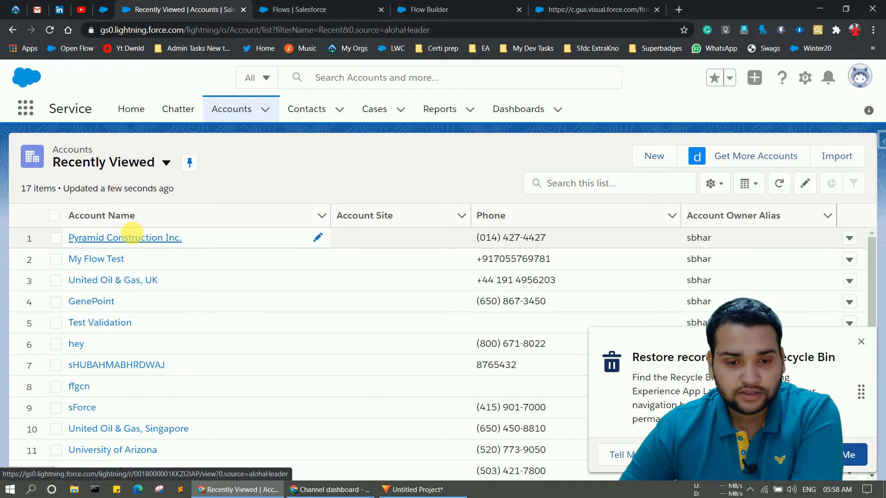
pyautogui.click(132, 238)
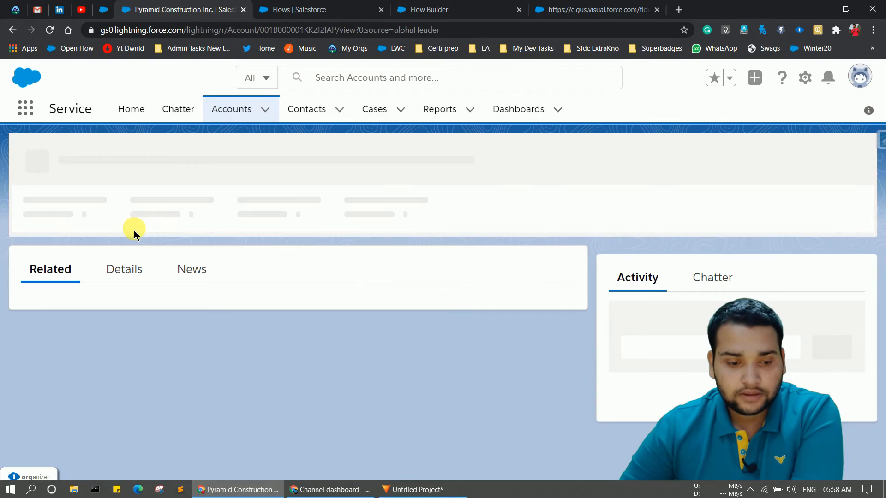
pyautogui.scroll(-5, 135, 241)
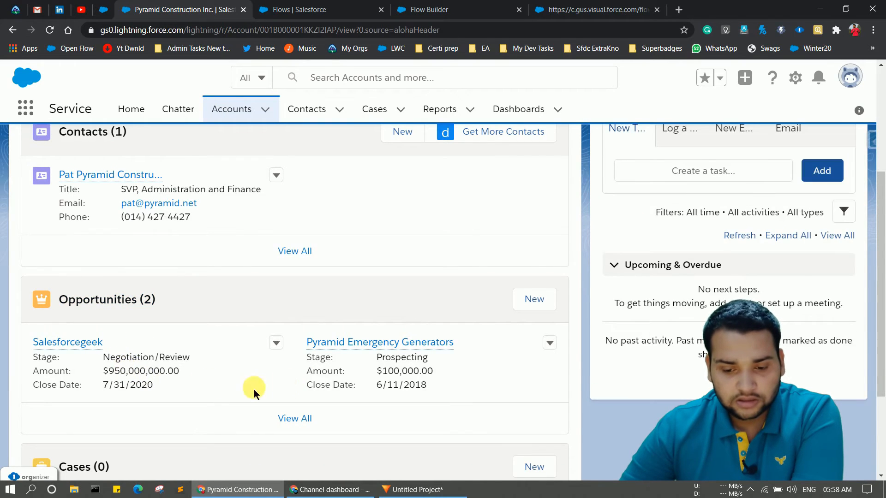
pyautogui.scroll(1, 277, 392)
pyautogui.scroll(1, 286, 390)
pyautogui.scroll(-4, 264, 385)
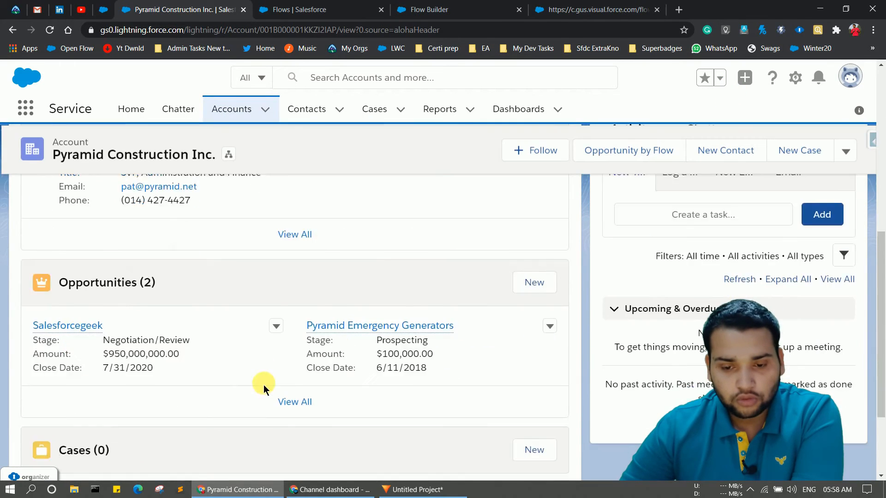
pyautogui.scroll(-2, 264, 384)
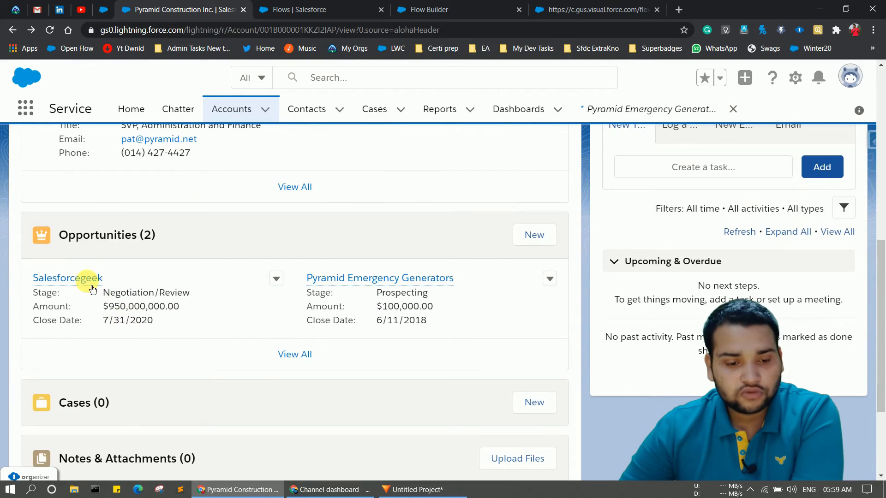
# Step: Open the Salesforcegeek opportunity's details and check its Description field
pyautogui.click(86, 282)
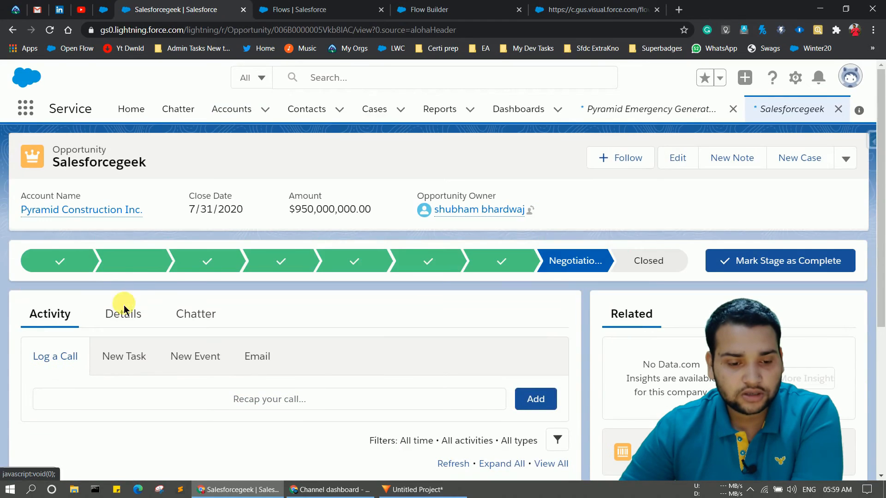
pyautogui.click(122, 312)
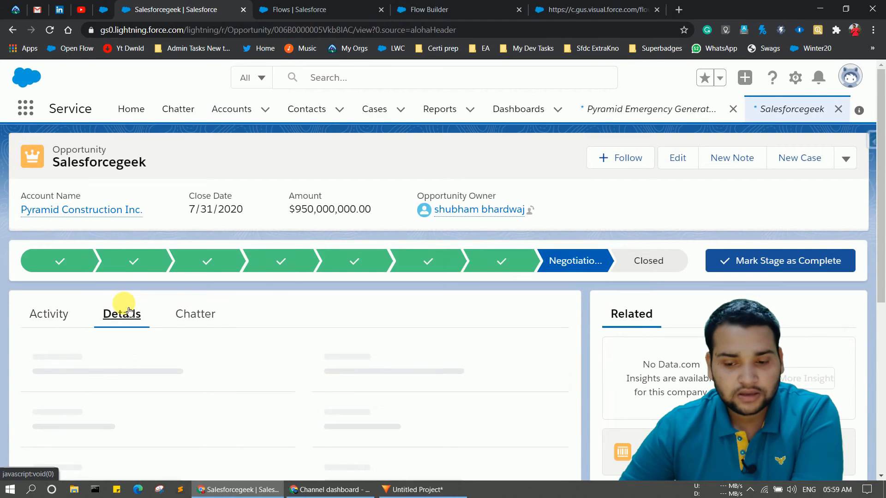
pyautogui.scroll(-10, 186, 378)
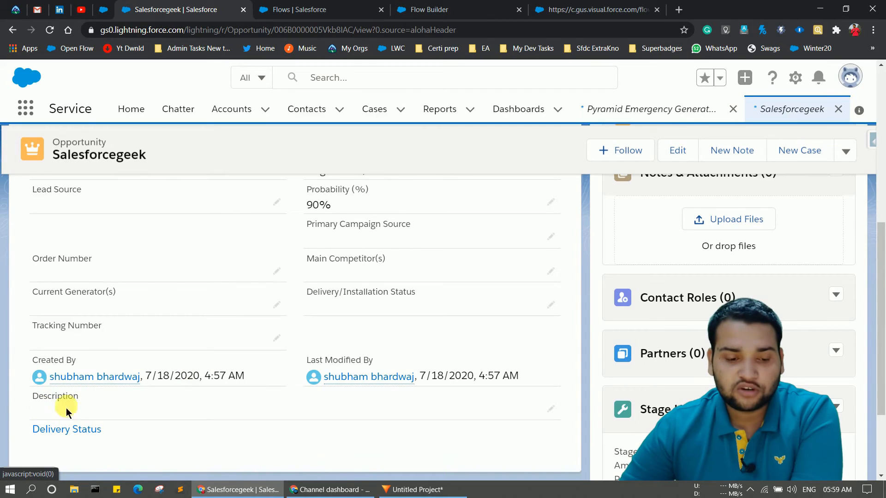
pyautogui.scroll(10, 336, 292)
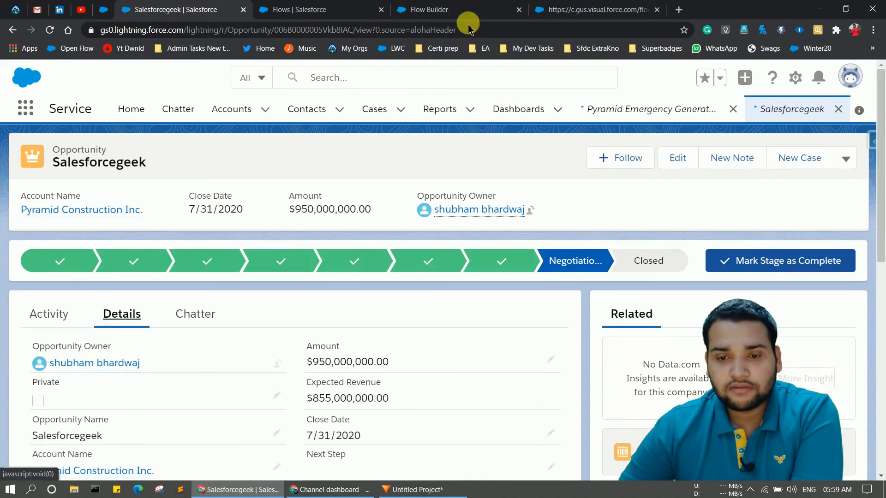
# Step: Copy the Pyramid Construction Inc. account's record ID from its URL and paste it as the flow debug's recordId input
pyautogui.click(461, 10)
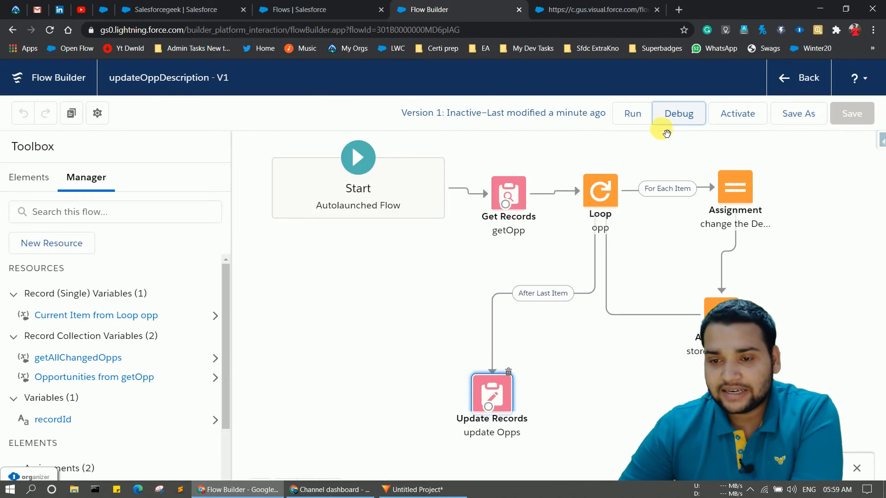
pyautogui.click(667, 119)
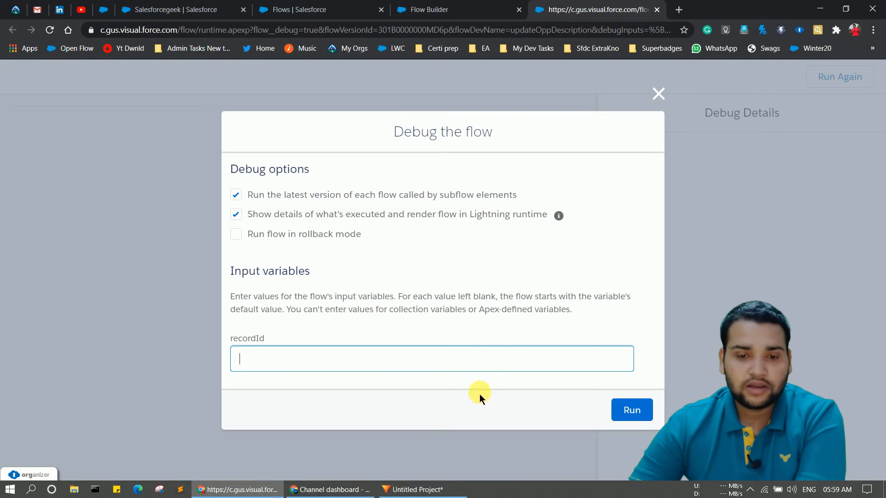
pyautogui.click(154, 9)
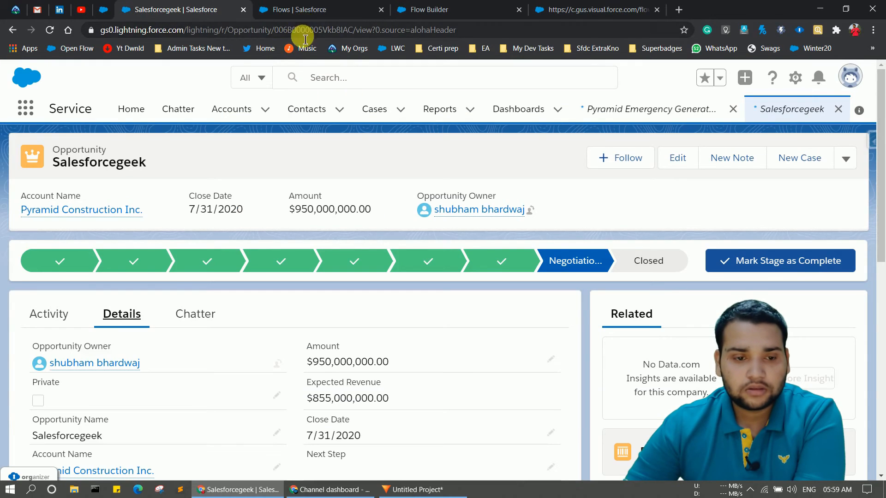
pyautogui.click(13, 30)
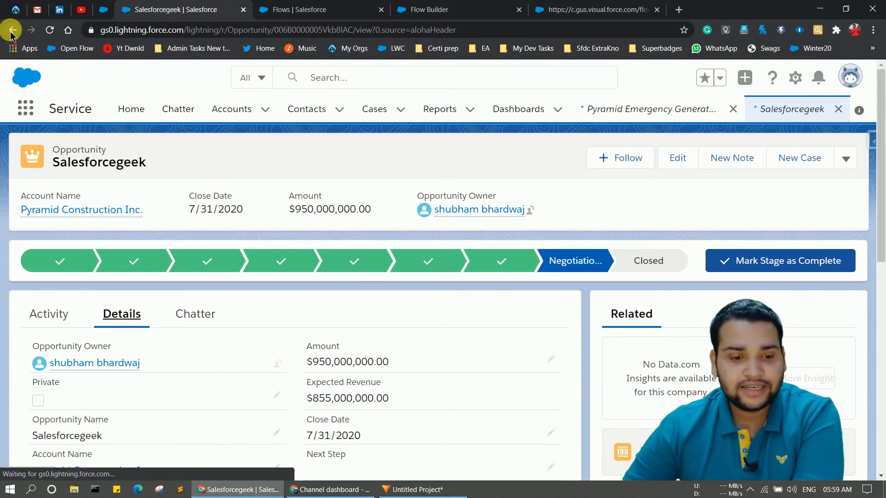
pyautogui.click(13, 30)
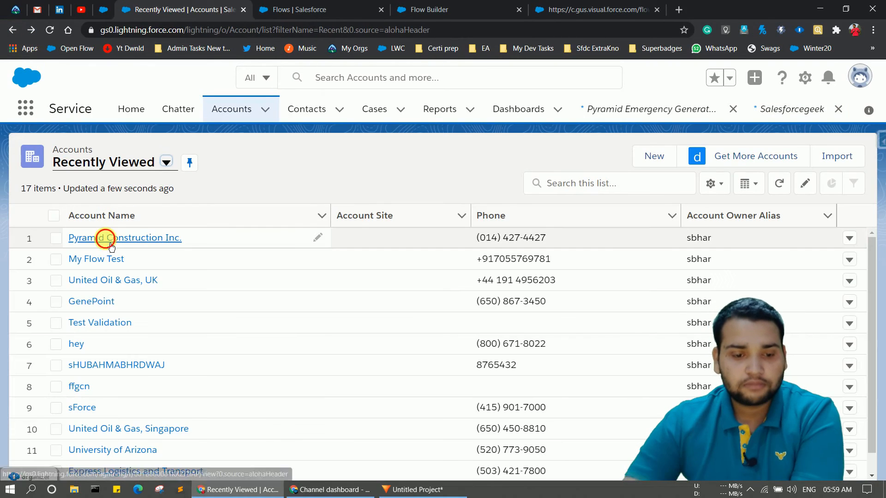
pyautogui.click(110, 240)
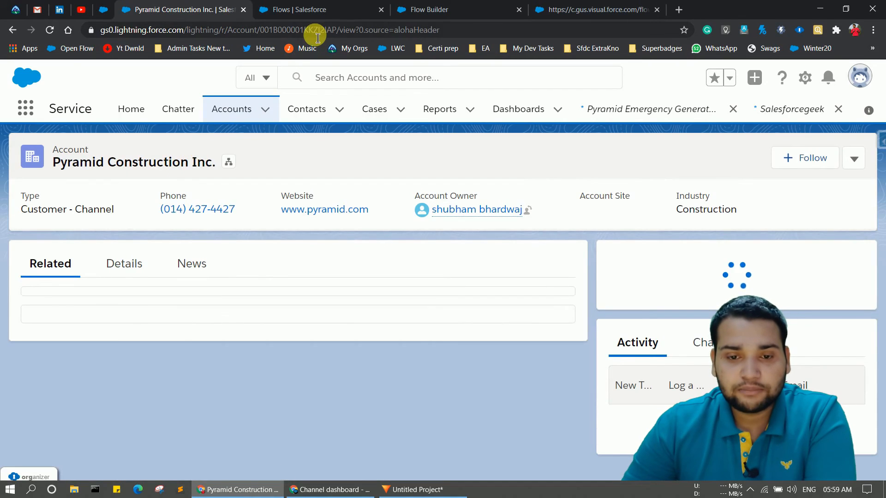
pyautogui.doubleClick(309, 30)
pyautogui.hotkey('ctrl', 'c')
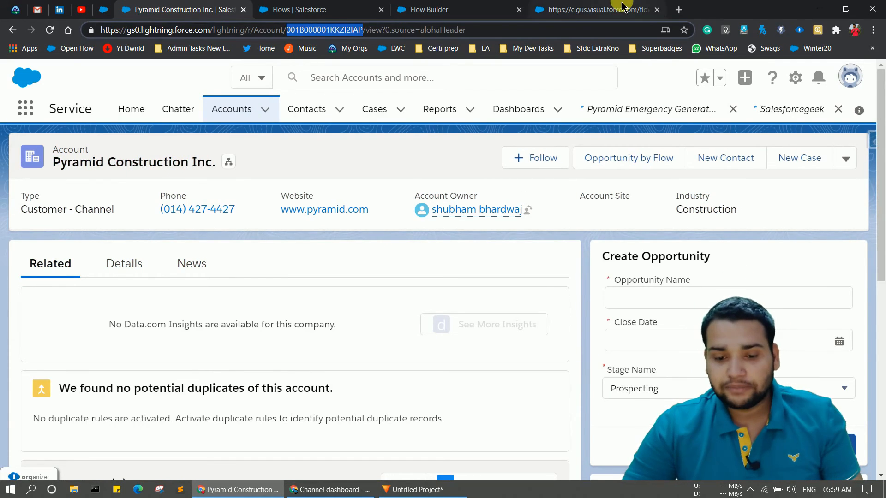
pyautogui.click(600, 9)
pyautogui.hotkey('ctrl', 'v')
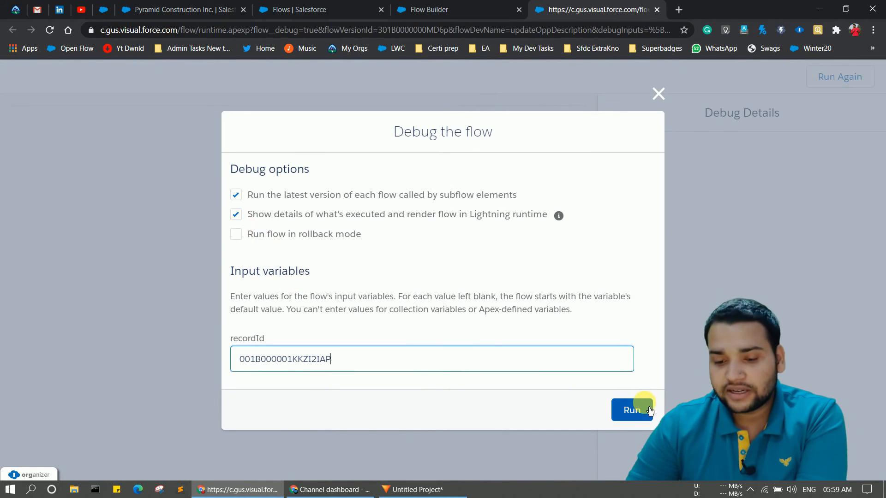
# Step: Run the flow debug with the entered recordId and review the executed elements in the debug details
pyautogui.click(634, 408)
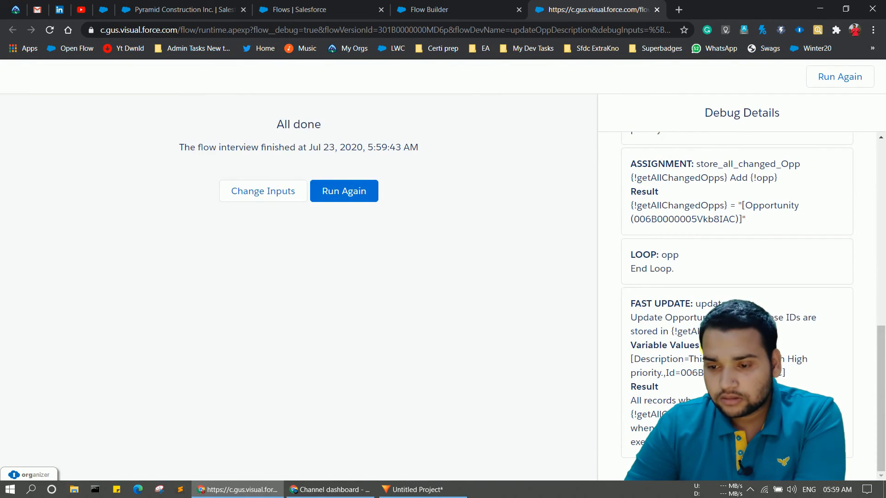
pyautogui.scroll(4, 700, 343)
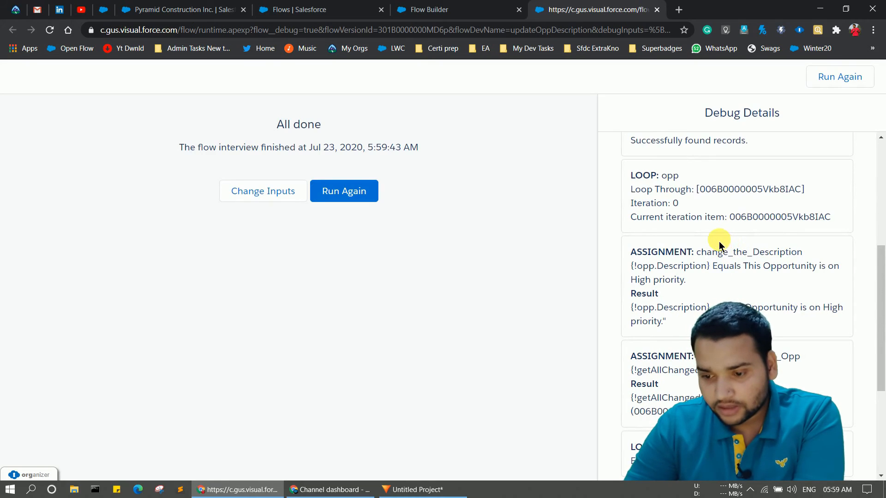
# Step: Open the Salesforcegeek opportunity from the Pyramid Construction Inc. account and check its Description field in the details
pyautogui.click(144, 13)
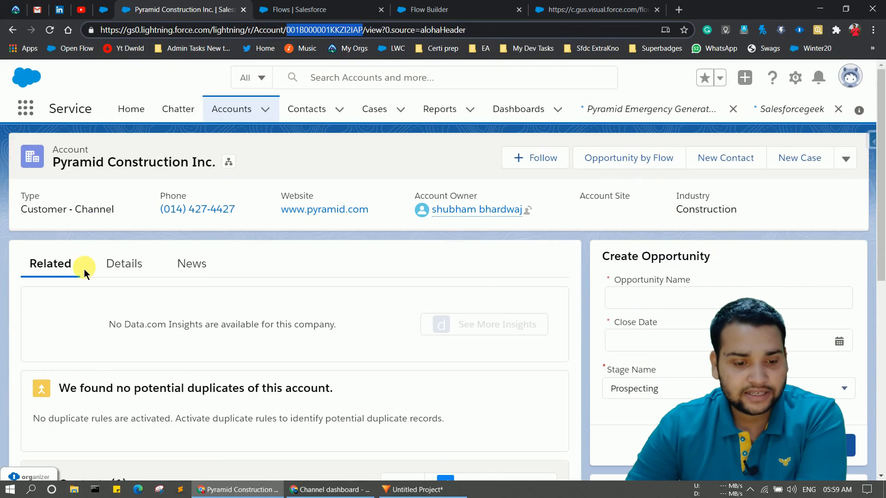
pyautogui.scroll(-4, 89, 277)
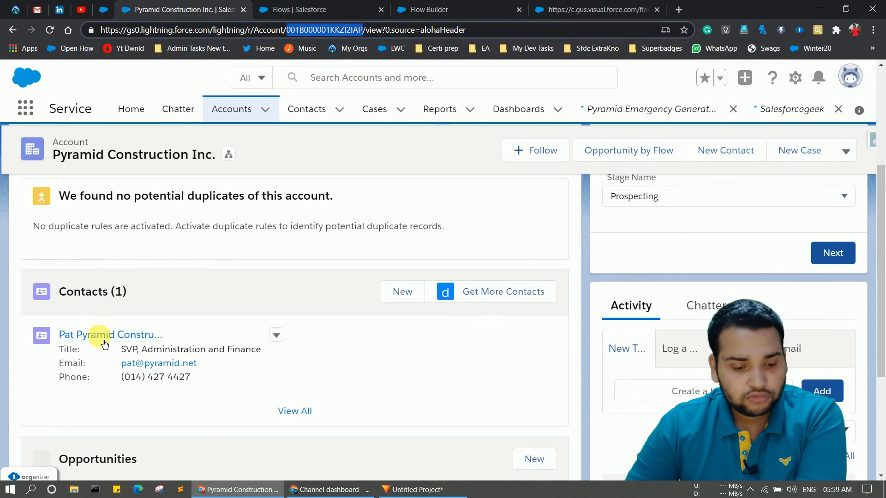
pyautogui.scroll(-4, 92, 342)
pyautogui.click(70, 318)
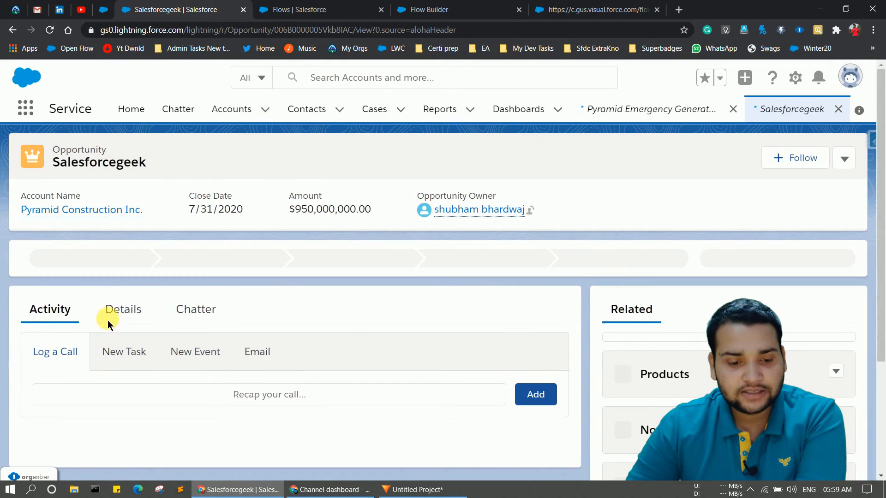
pyautogui.click(118, 318)
pyautogui.scroll(-5, 115, 314)
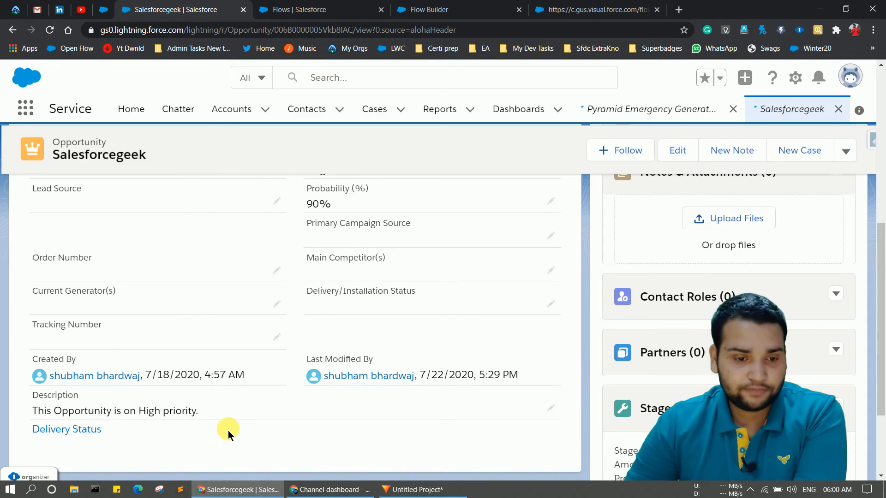
pyautogui.scroll(5, 198, 355)
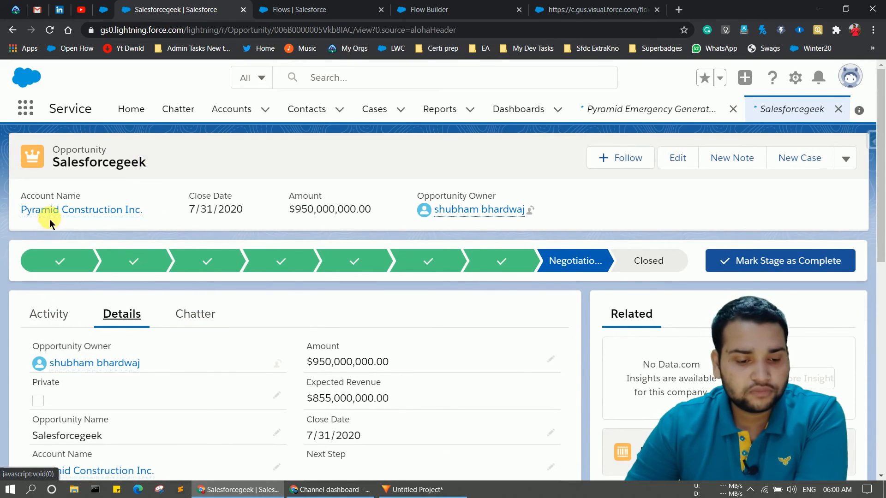
pyautogui.scroll(-5, 49, 219)
# Step: Open the University of Arizona account from the accounts list and go to its related opportunities
pyautogui.click(247, 110)
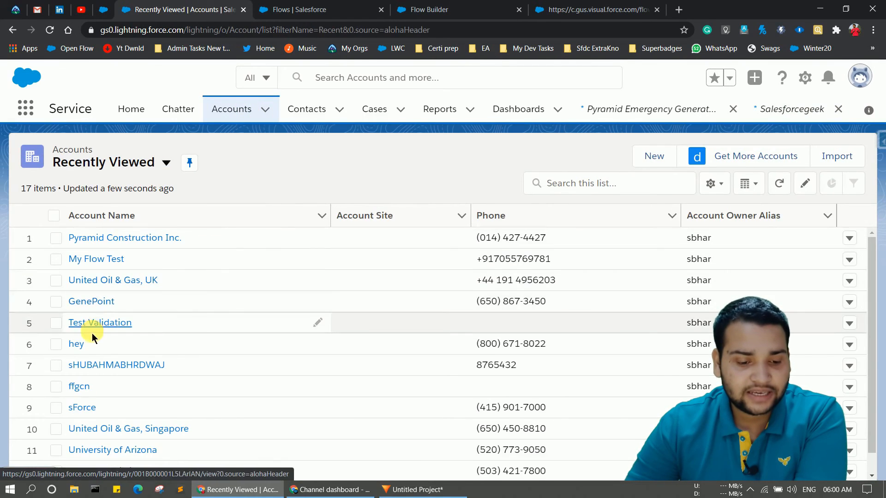
pyautogui.scroll(-1, 92, 337)
pyautogui.click(105, 434)
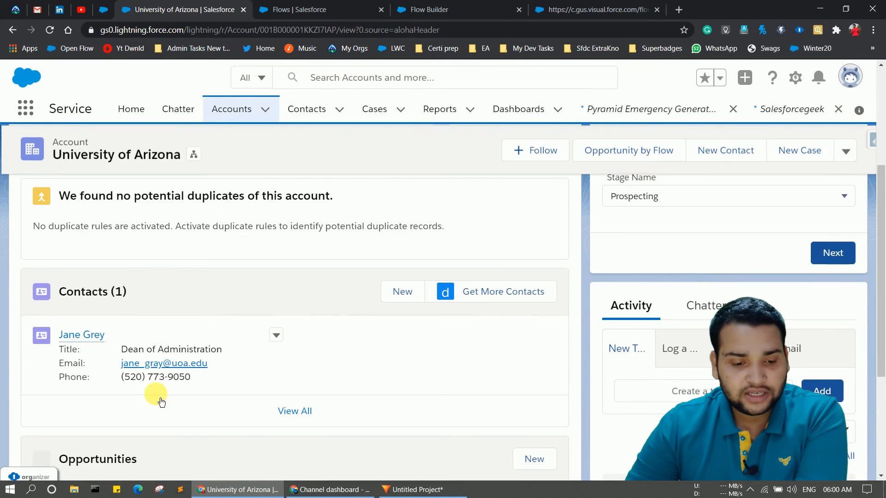
pyautogui.scroll(-5, 73, 288)
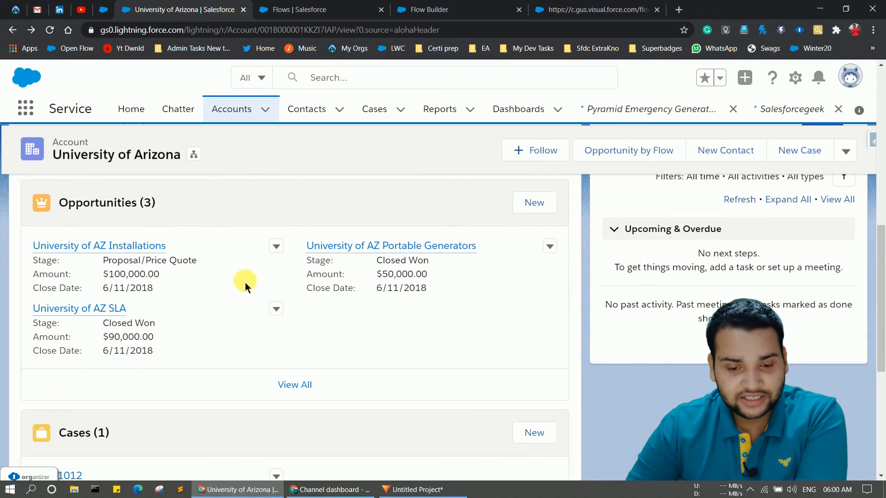
# Step: Set the University of AZ Installations opportunity's amount to 1,000,000 and save the record
pyautogui.click(275, 247)
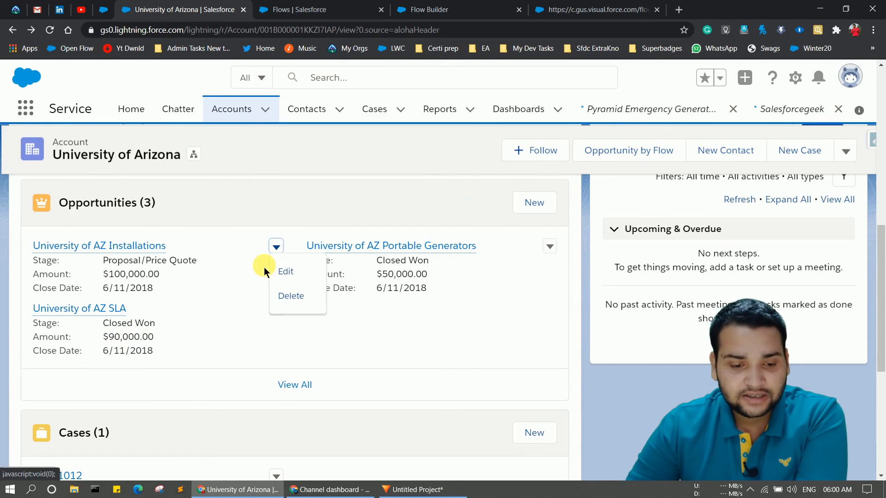
pyautogui.click(283, 272)
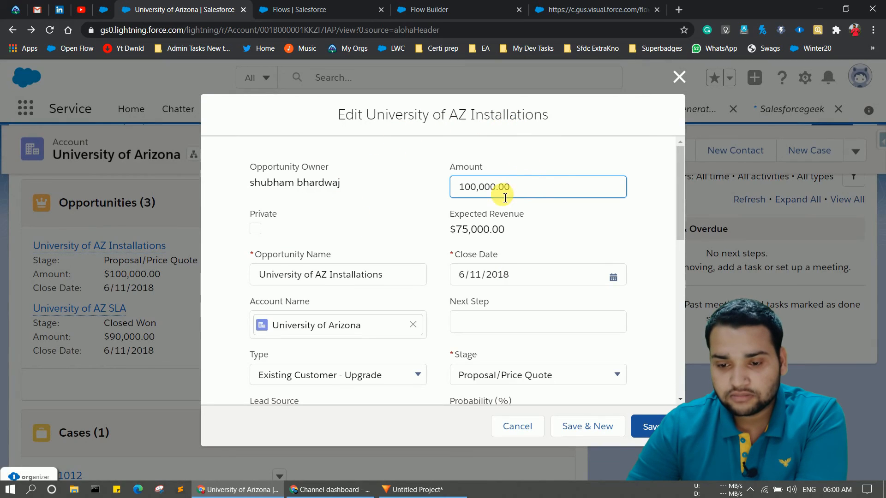
pyautogui.click(489, 193)
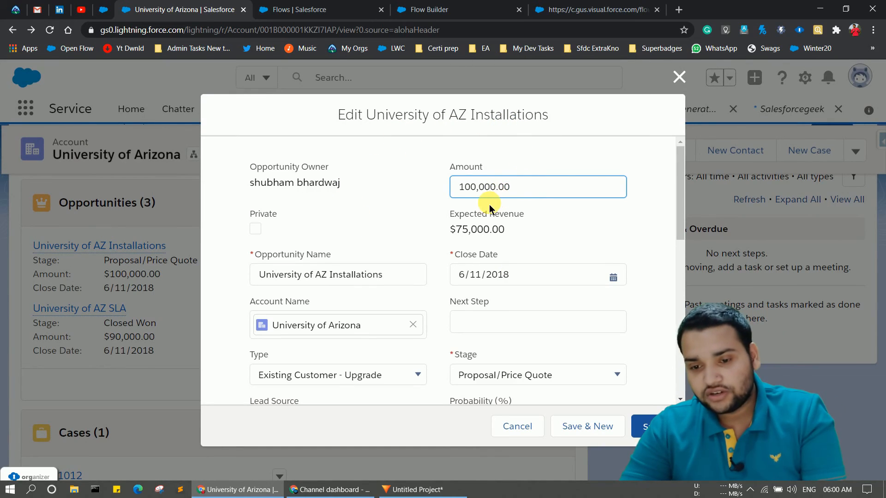
pyautogui.write('0')
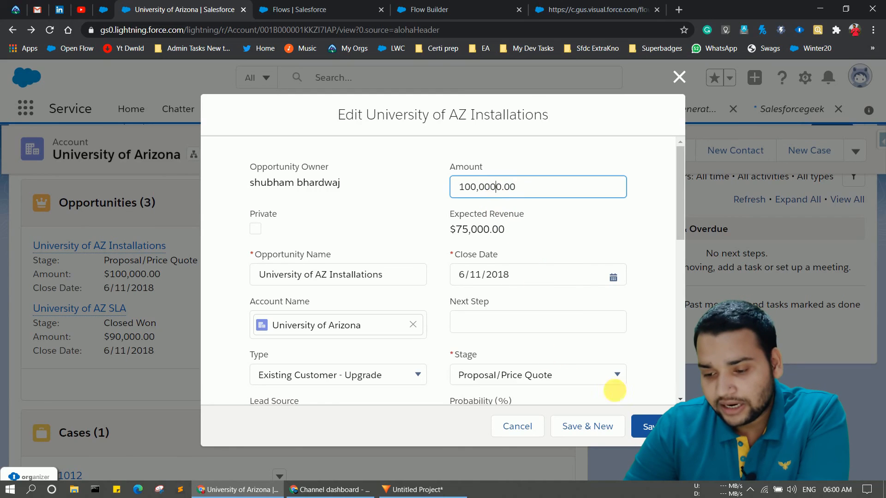
pyautogui.click(655, 415)
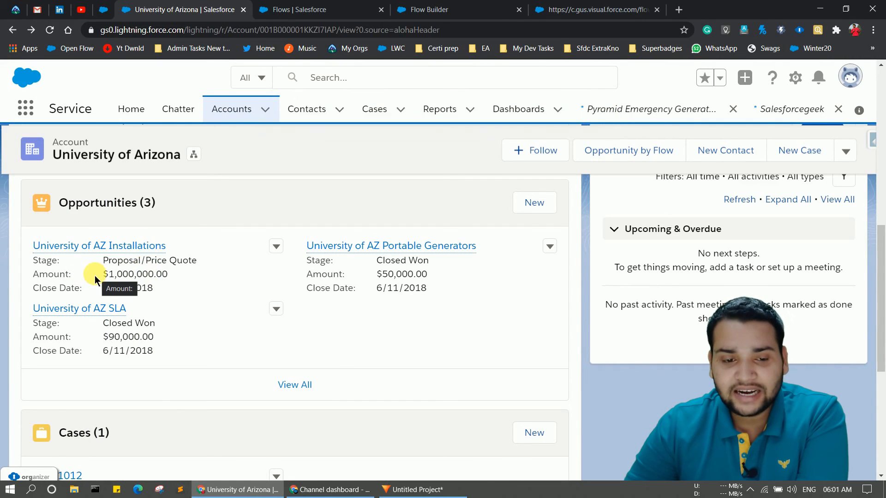
# Step: Copy the University of Arizona account's record ID from its URL and return to the finished flow debug run
pyautogui.scroll(4, 157, 216)
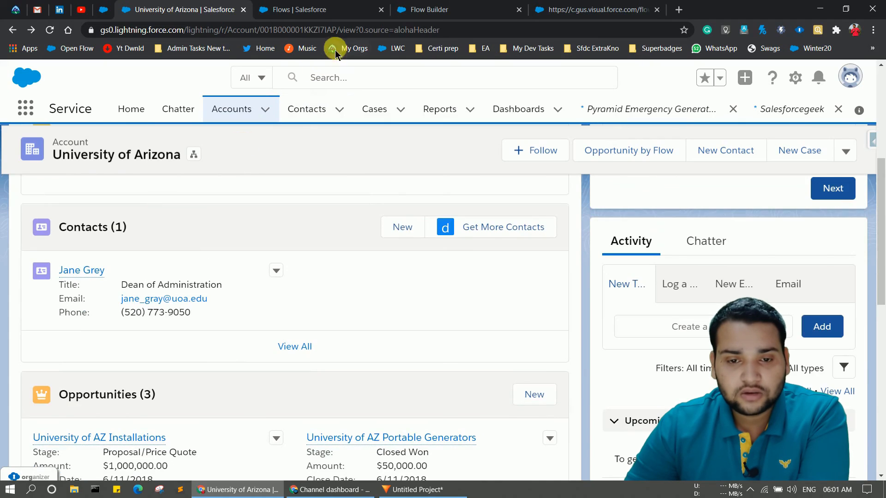
pyautogui.doubleClick(300, 32)
pyautogui.hotkey('ctrl', 'c')
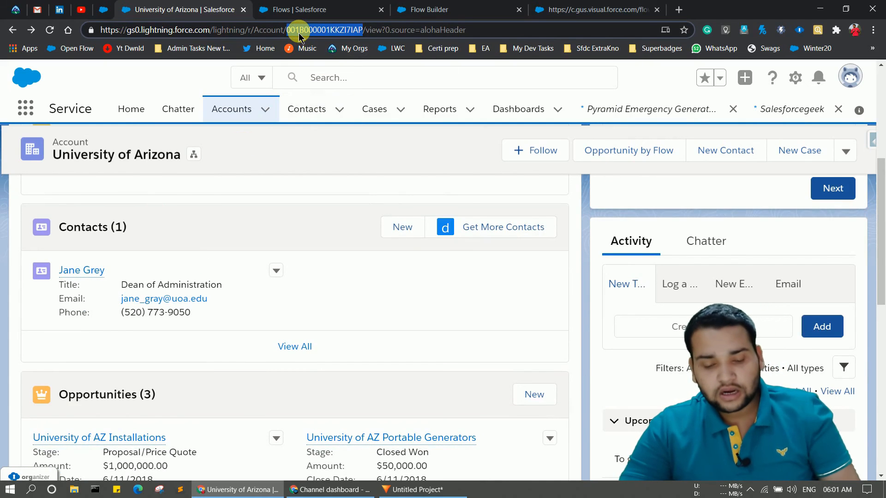
pyautogui.click(420, 8)
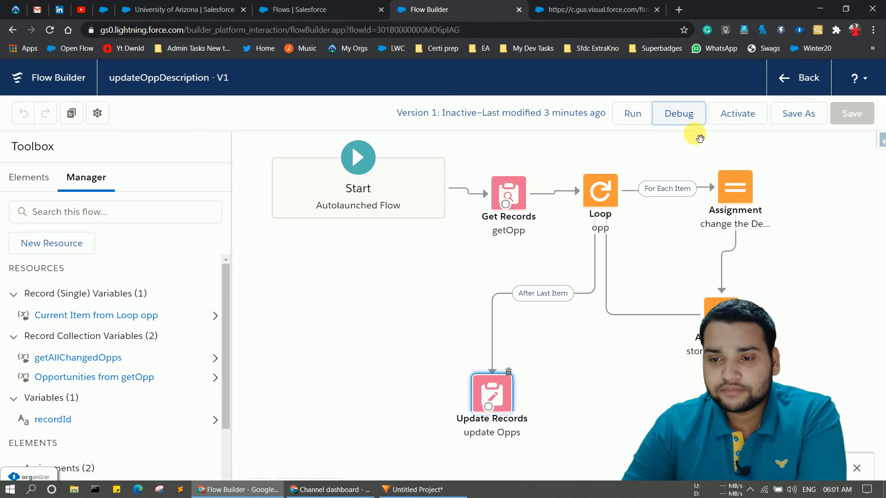
pyautogui.click(613, 11)
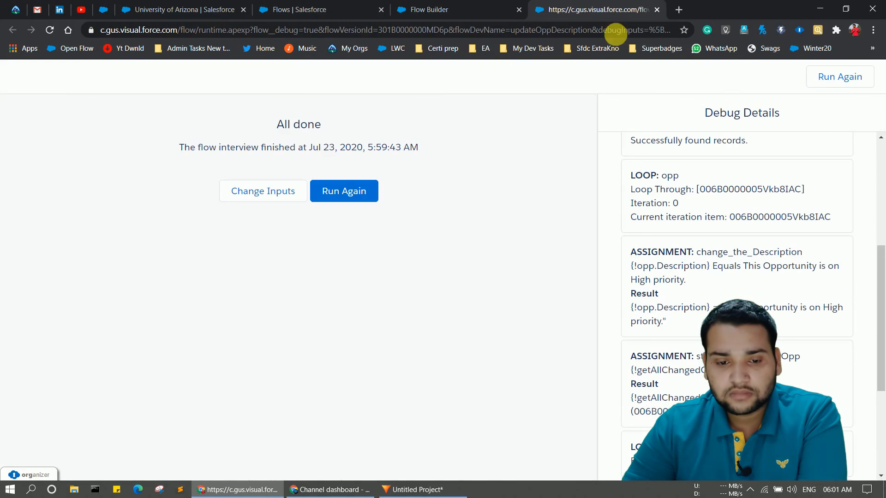
# Step: Change the debug inputs to rollback mode with the copied account ID as recordId, run the flow again, and review the debug details
pyautogui.click(299, 195)
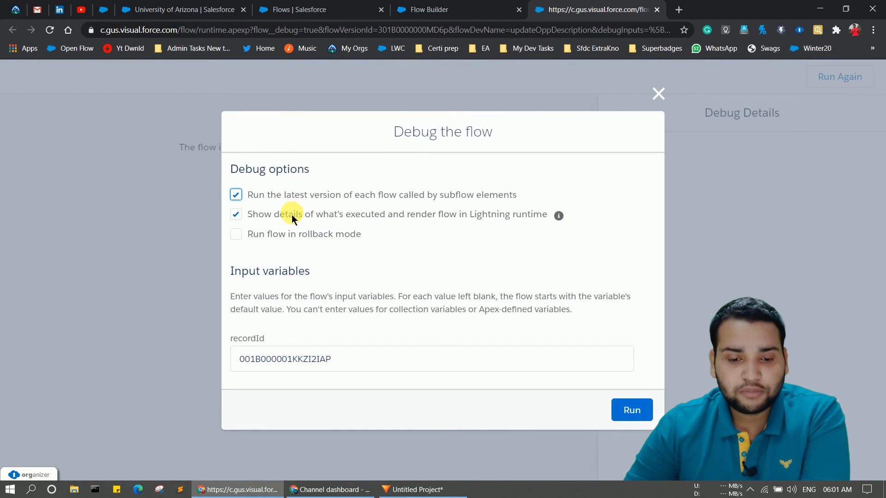
pyautogui.click(240, 234)
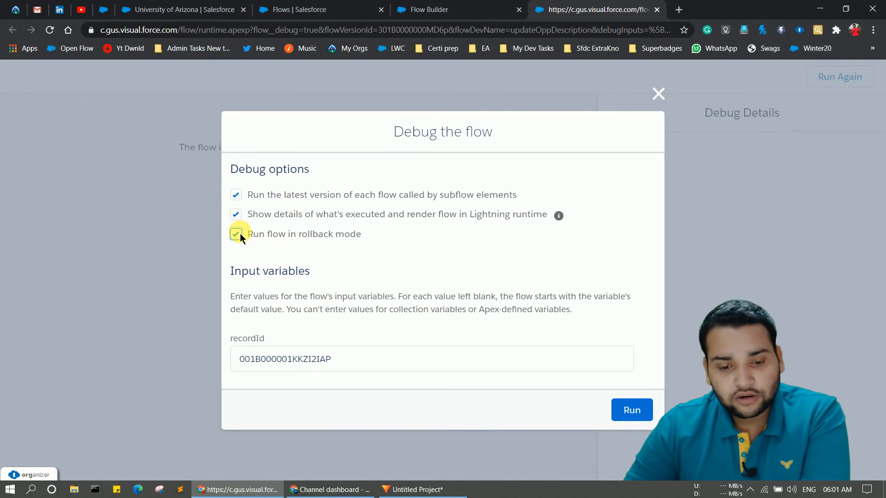
pyautogui.moveTo(360, 361); pyautogui.dragTo(175, 392)
pyautogui.hotkey('ctrl', 'v')
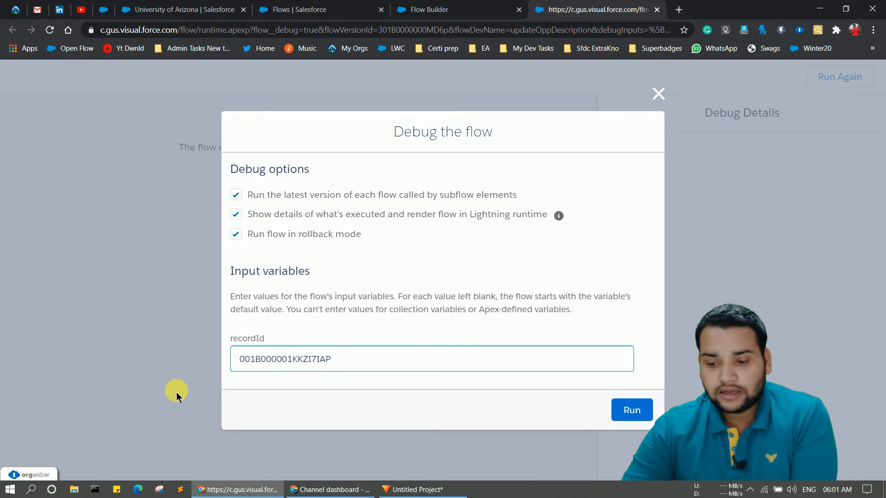
pyautogui.click(630, 408)
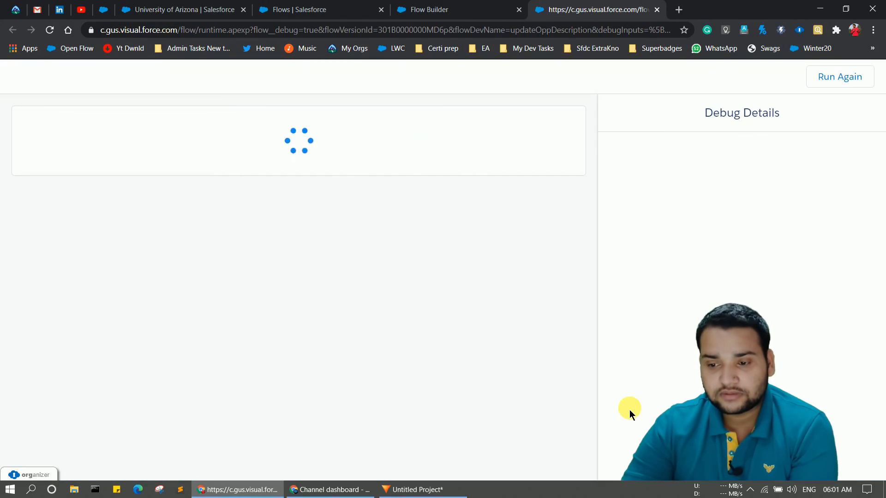
pyautogui.scroll(15, 673, 332)
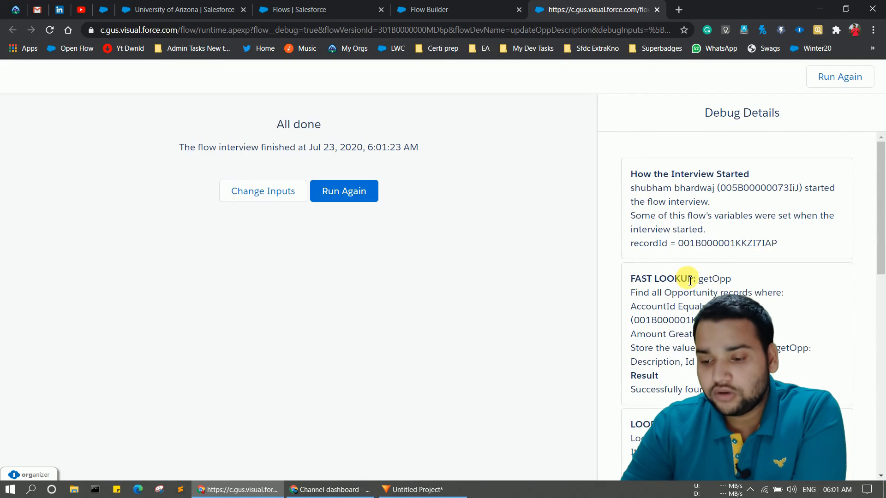
pyautogui.scroll(-10, 687, 286)
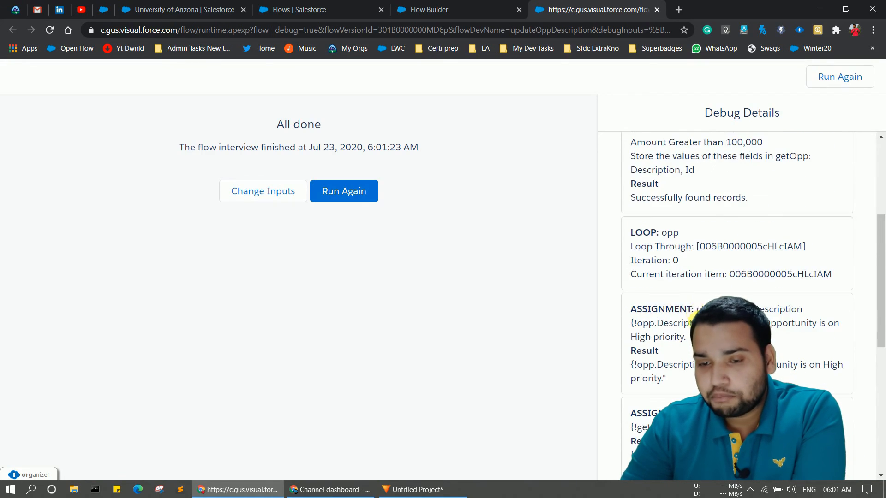
# Step: Check the Description field in the University of AZ Installations opportunity's details, and return to the flow's canvas
pyautogui.click(199, 9)
pyautogui.scroll(-4, 97, 406)
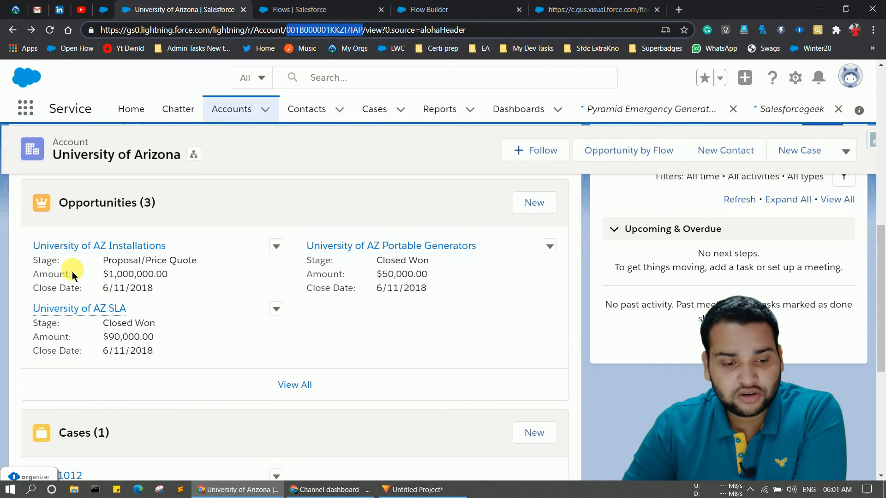
pyautogui.click(61, 249)
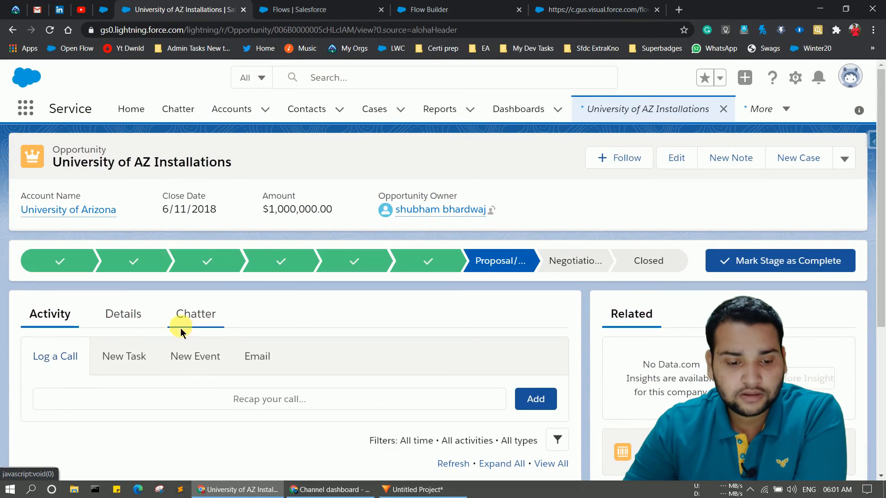
pyautogui.click(122, 309)
pyautogui.scroll(-3, 136, 330)
pyautogui.scroll(-4, 137, 331)
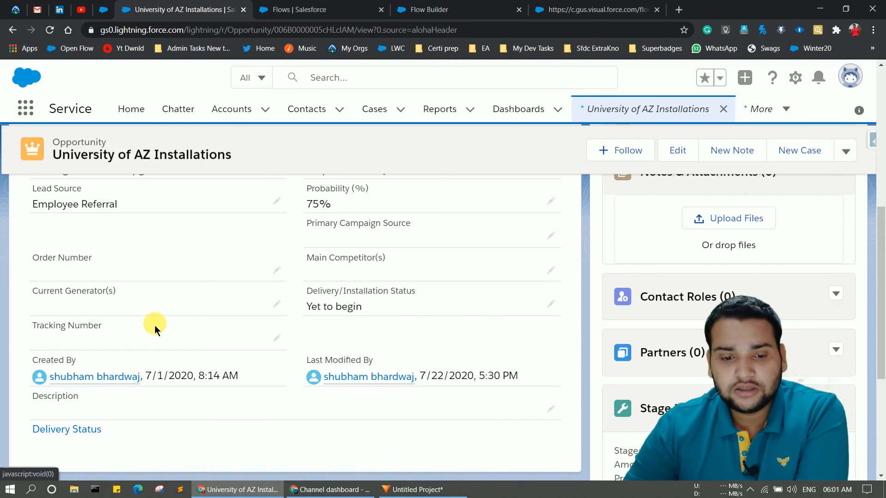
pyautogui.click(460, 14)
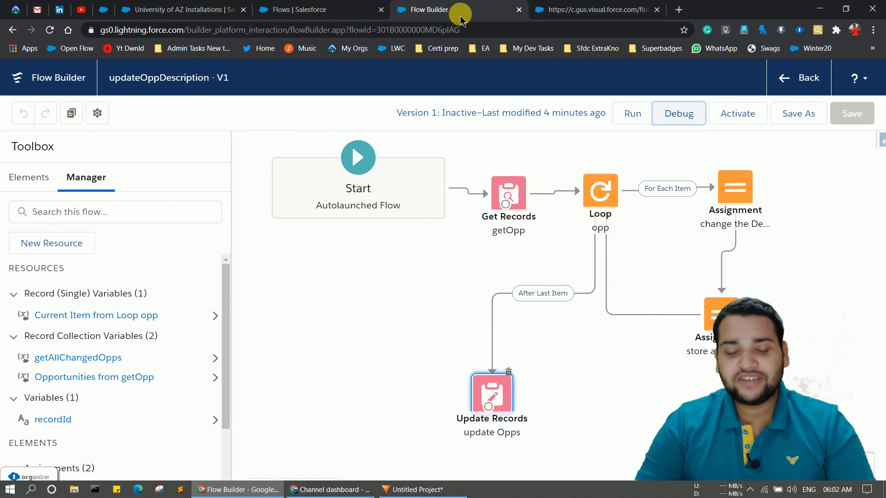